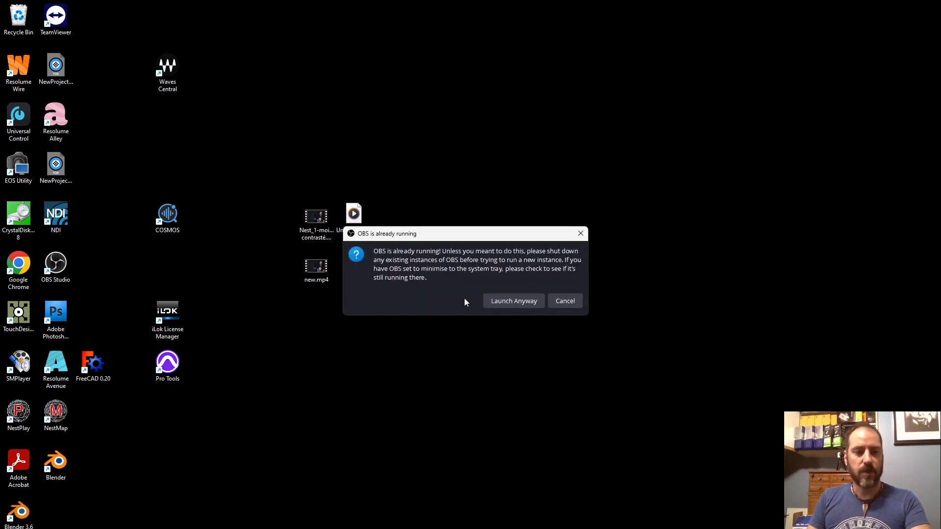
# Launch another OBS instance despite the one already running, and bring up a new Google Chrome window
pyautogui.click(514, 301)
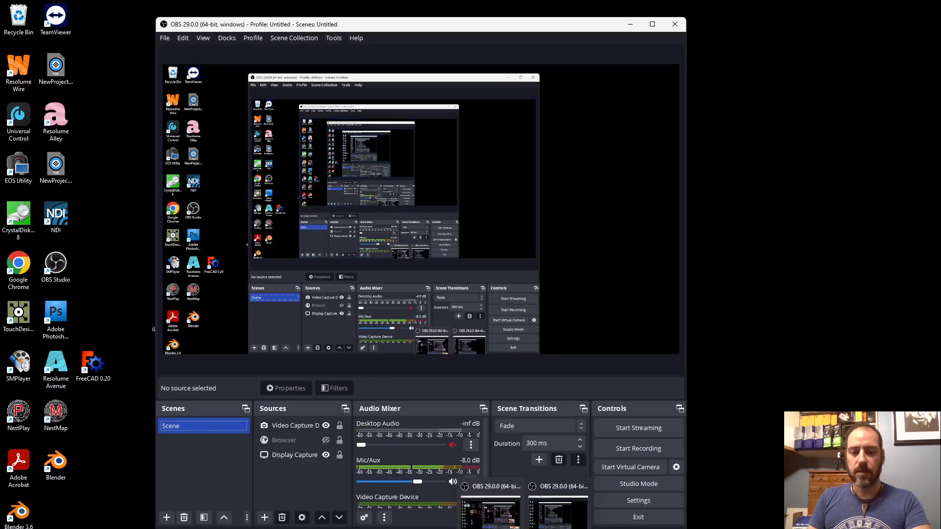
pyautogui.click(504, 528)
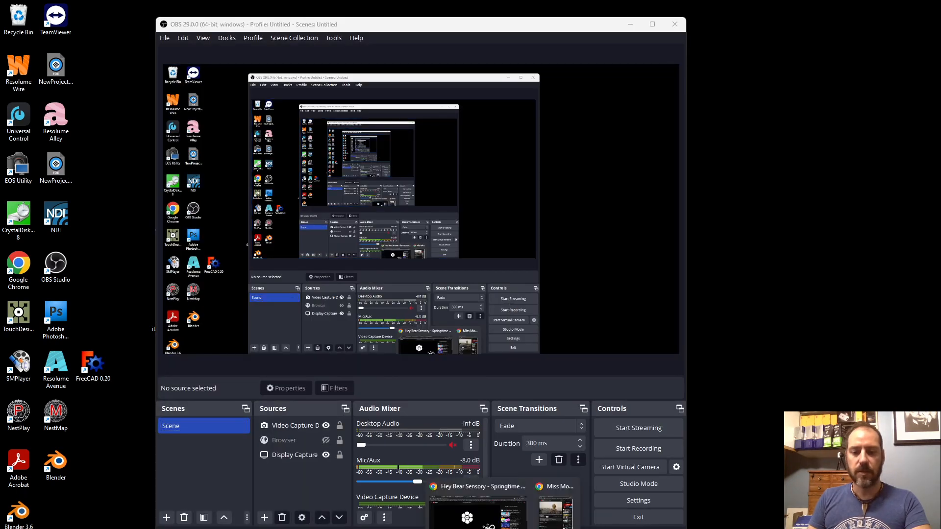
pyautogui.rightClick(503, 528)
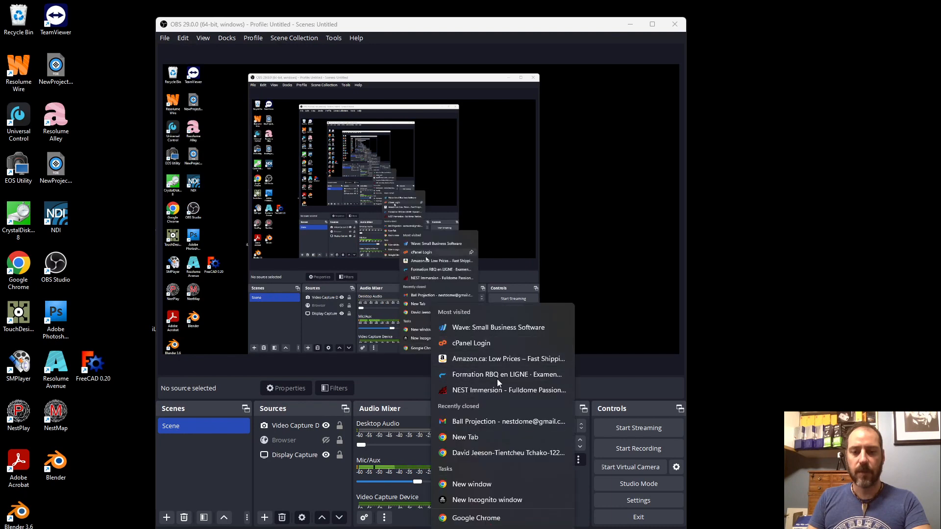
pyautogui.click(472, 482)
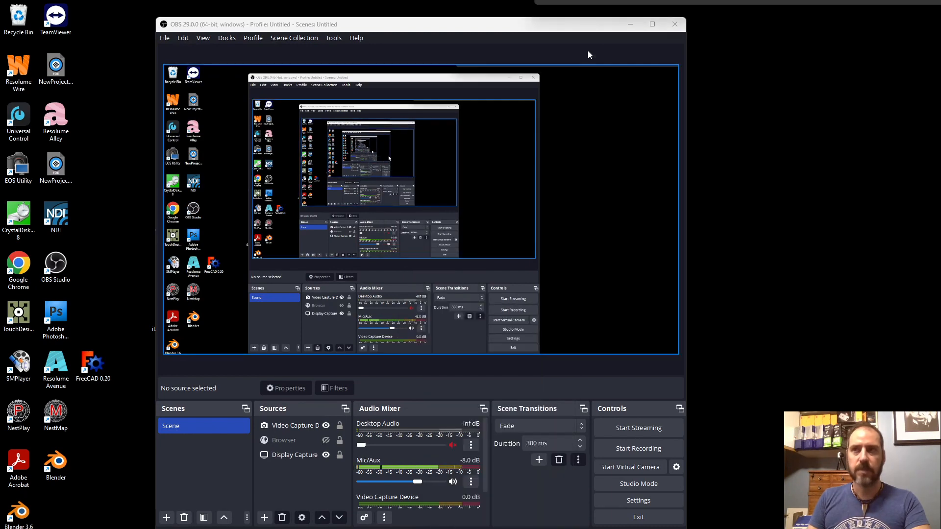
pyautogui.moveTo(840, 0); pyautogui.dragTo(487, 102)
# Search the web for "spout to obs" and open the GitHub page of the Spout2 Plugin for OBS Studio (64bit)
pyautogui.write('sp')
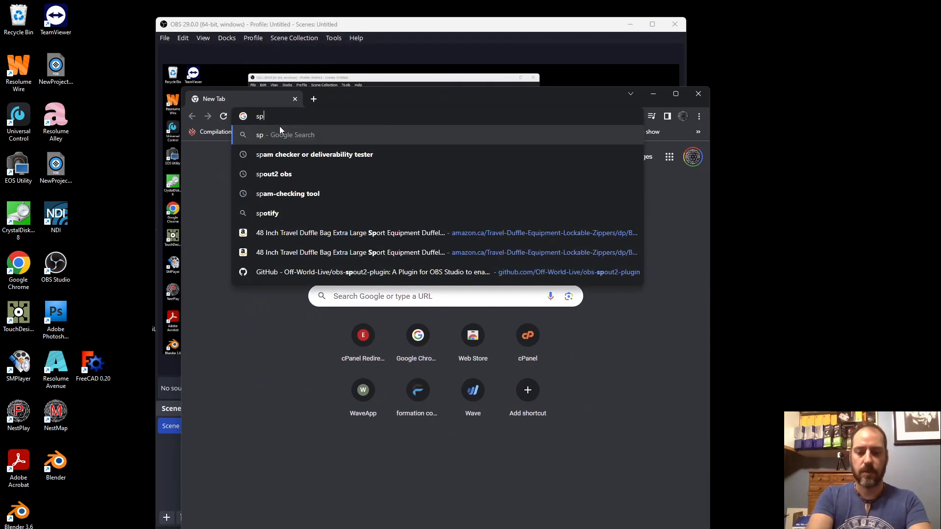
pyautogui.write('out ')
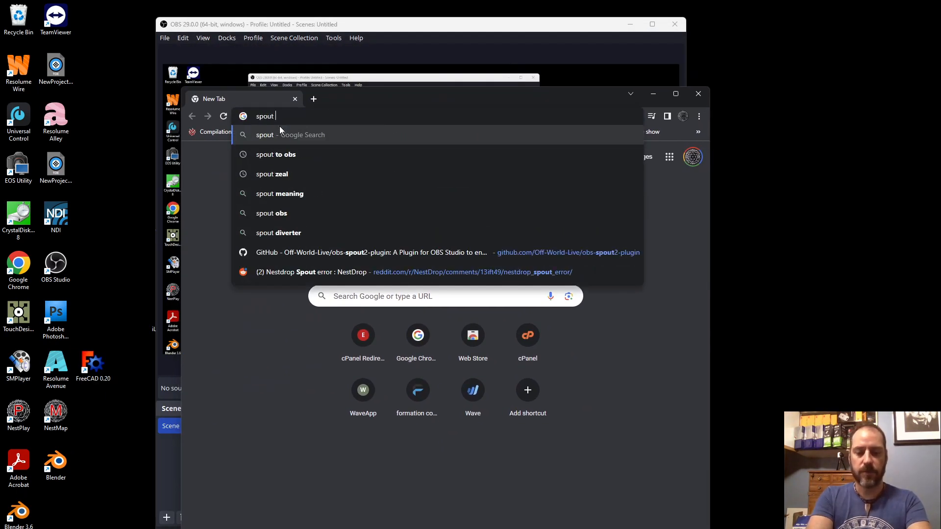
pyautogui.write('to obs')
pyautogui.press('Return')
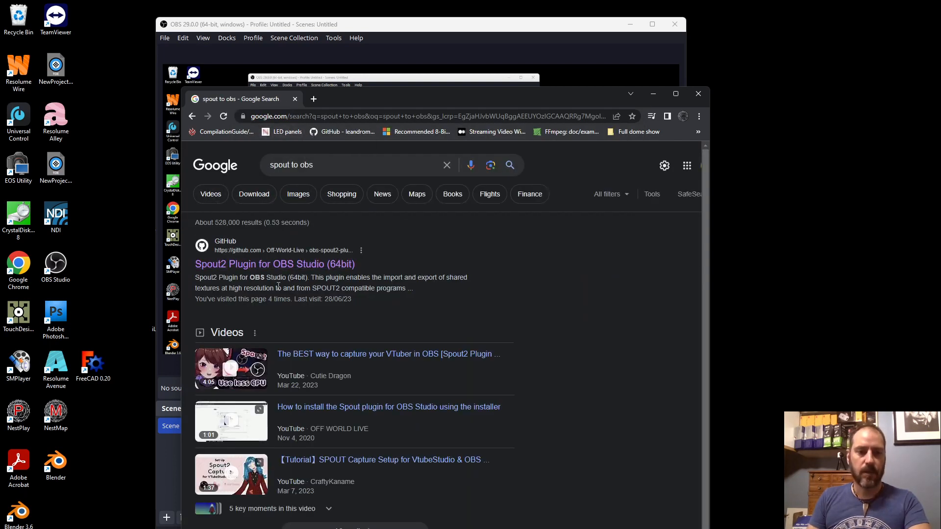
pyautogui.click(242, 264)
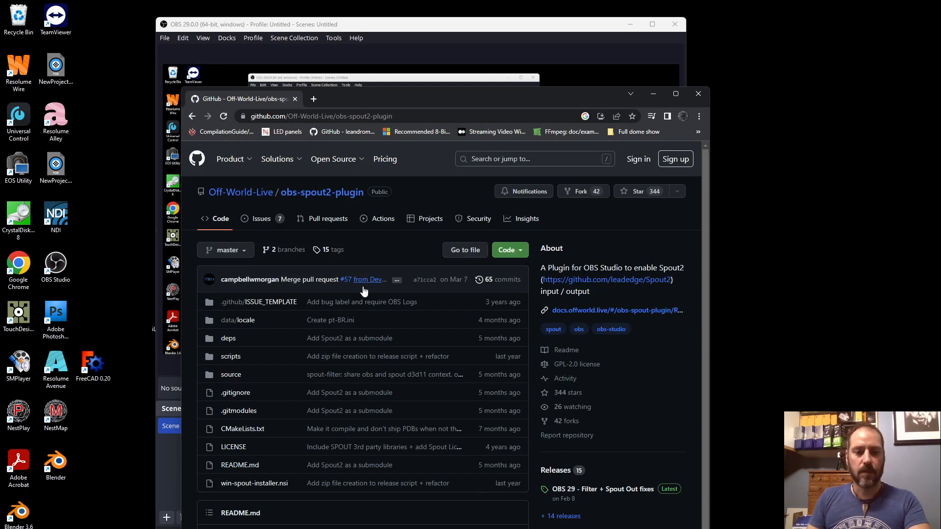
# Go to the plugin's Releases Page, look at the v1.8 installer under the latest release's assets, and close the browser
pyautogui.scroll(-5, 368, 304)
pyautogui.scroll(-3, 377, 317)
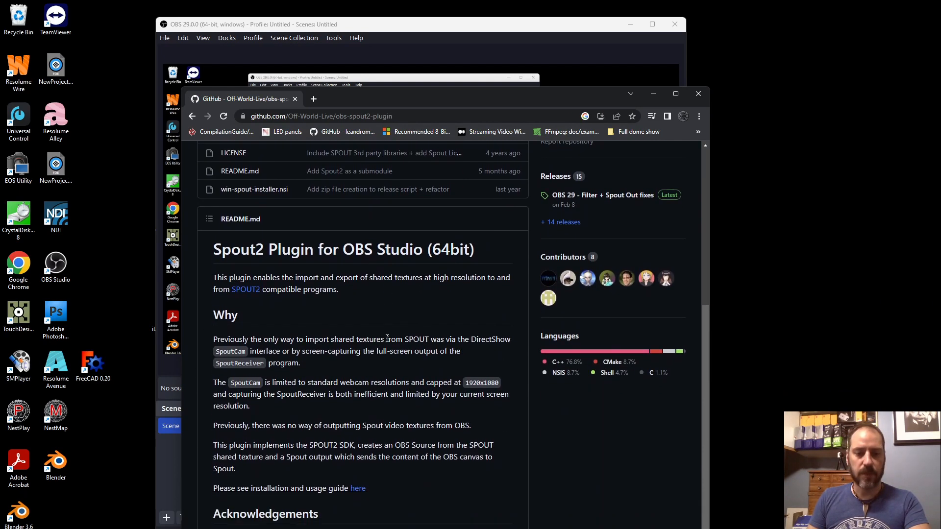
pyautogui.scroll(-2, 389, 349)
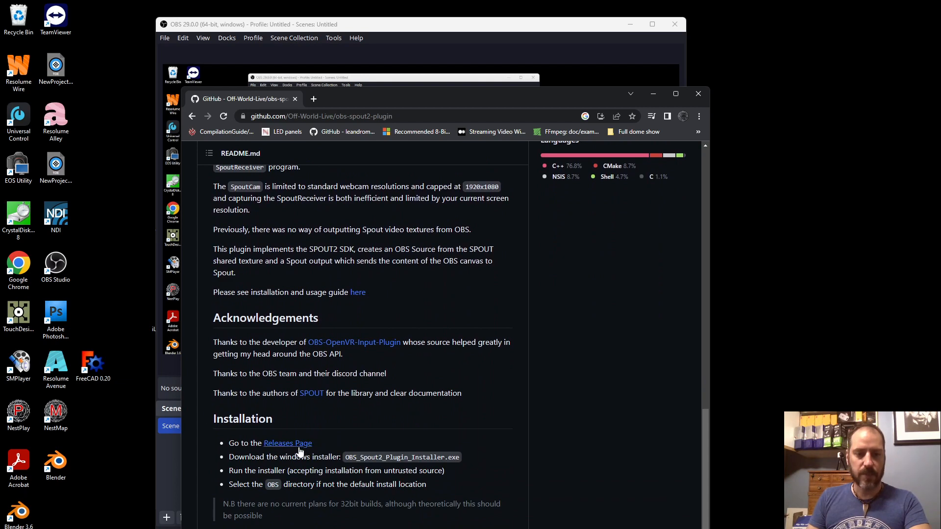
pyautogui.click(287, 444)
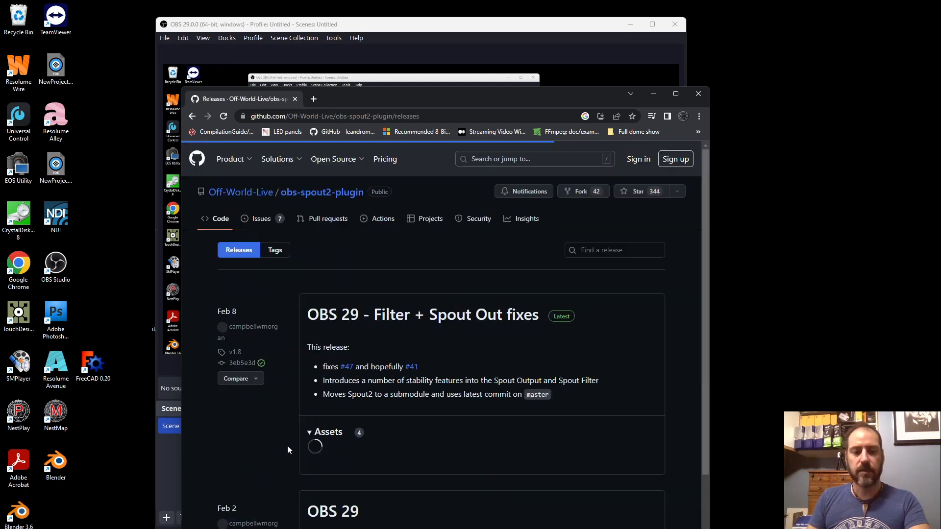
pyautogui.scroll(-3, 625, 399)
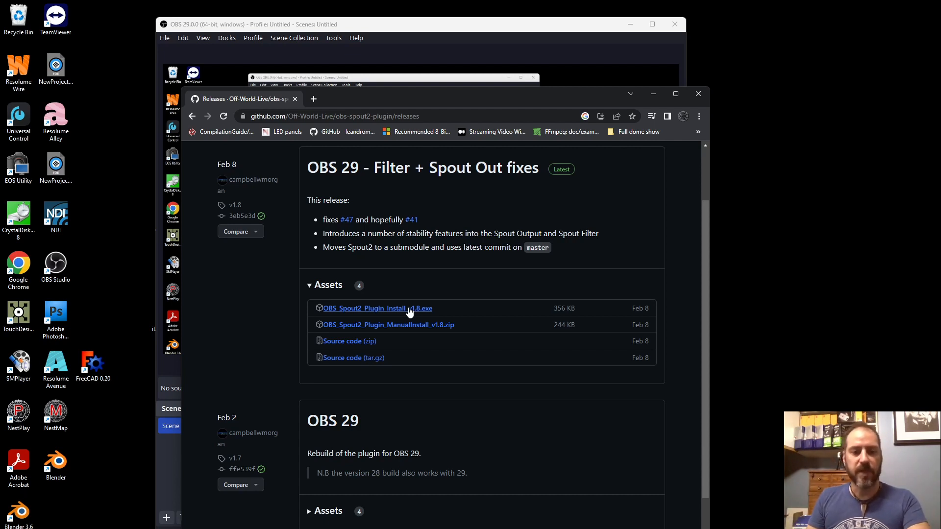
pyautogui.click(699, 96)
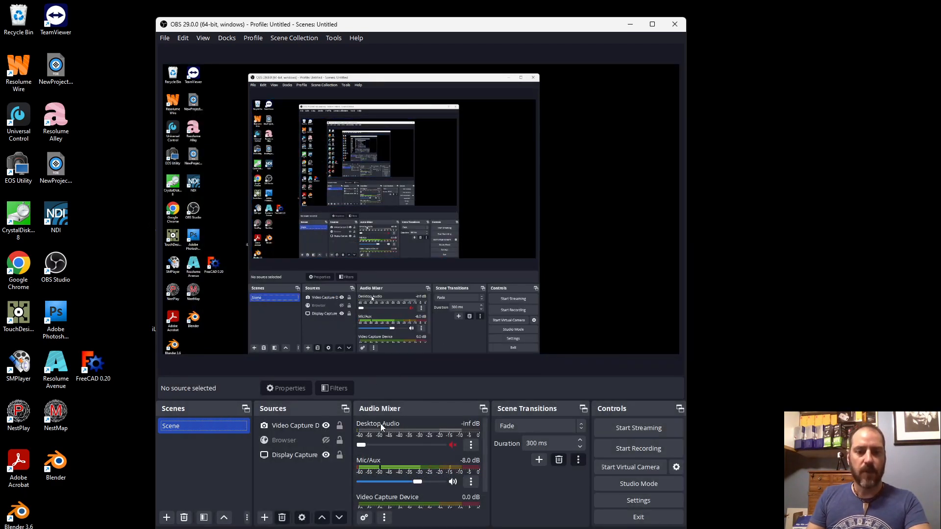
# Hide the Video Capture Device source in the scene
pyautogui.click(328, 428)
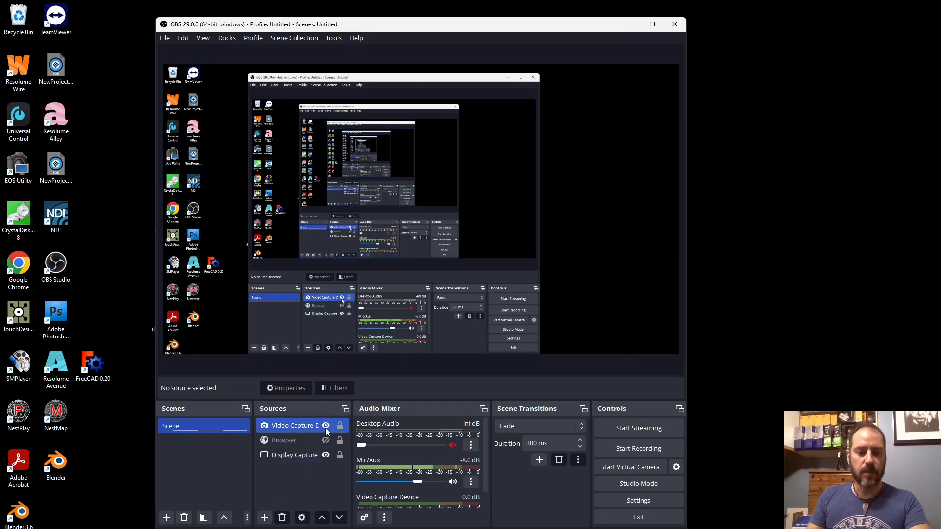
pyautogui.click(326, 426)
pyautogui.click(305, 440)
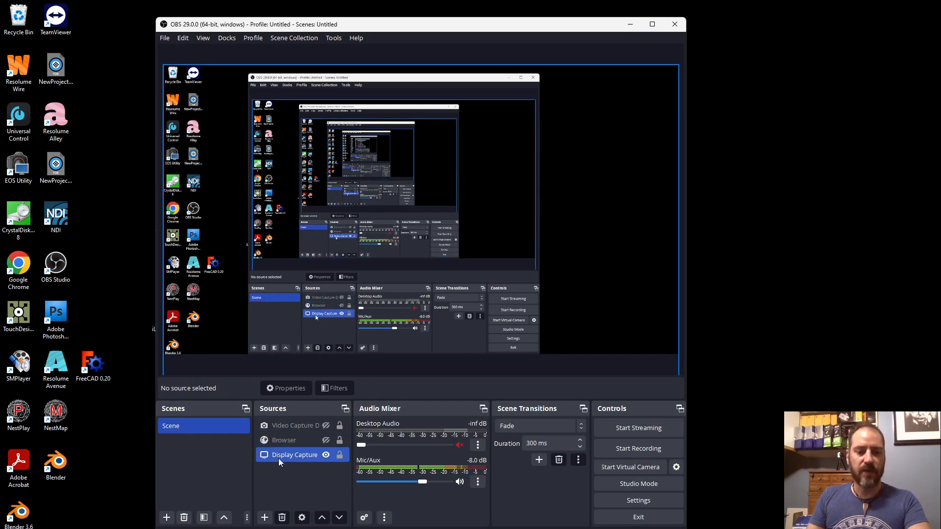
# Examine which effect filters can be added to the Display Capture source, and close its filters window without adding one
pyautogui.click(281, 456)
pyautogui.rightClick(289, 456)
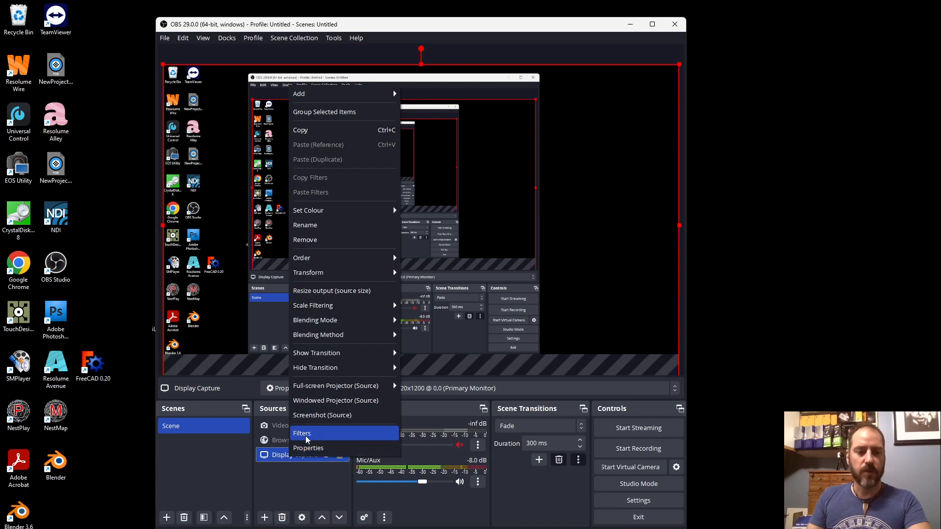
pyautogui.click(319, 434)
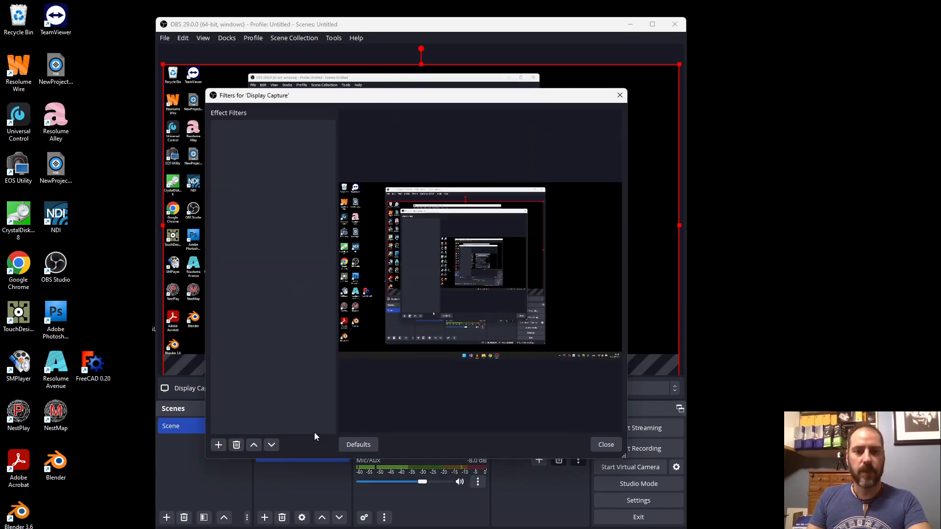
pyautogui.click(219, 445)
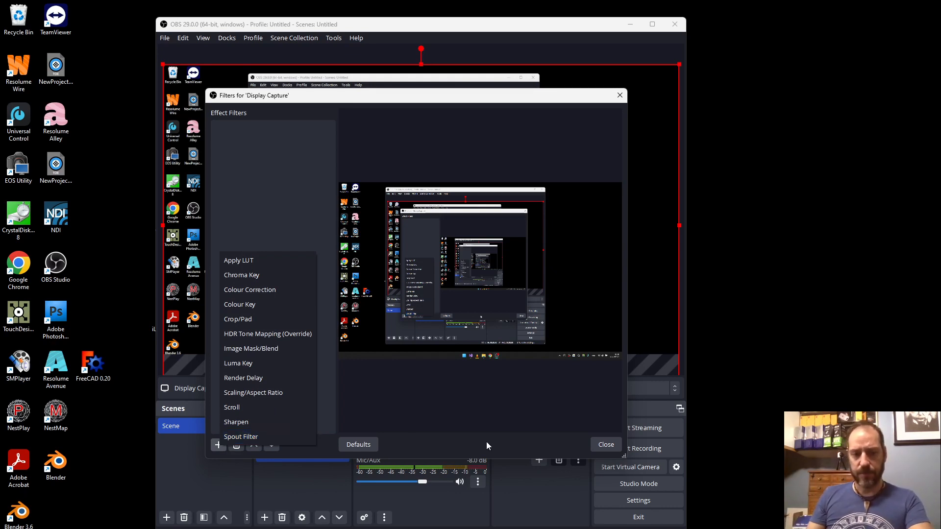
pyautogui.click(605, 445)
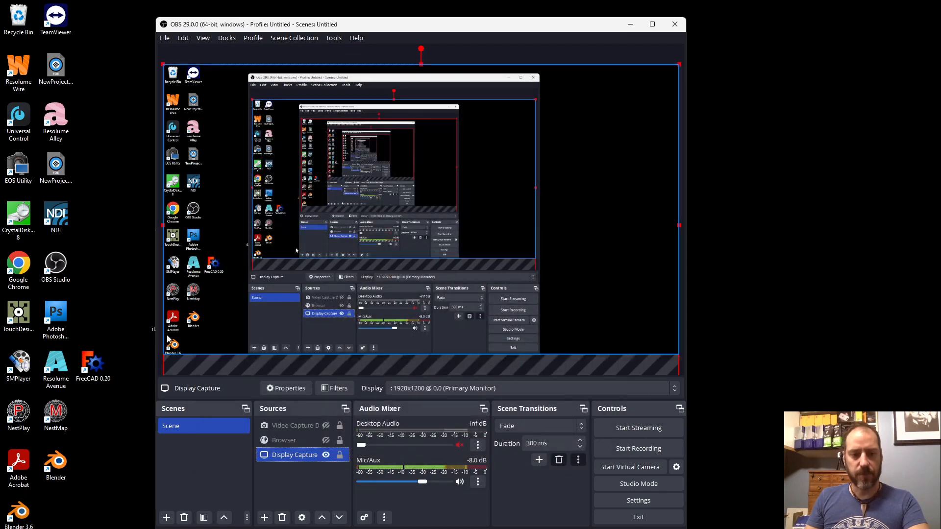
# Remove the existing Spout Filter from the scene's own effect filters
pyautogui.rightClick(190, 429)
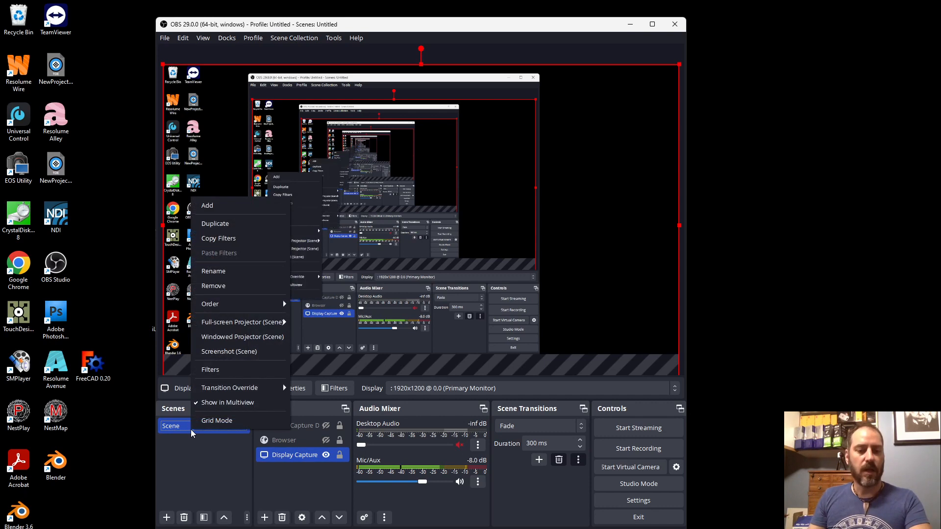
pyautogui.click(210, 369)
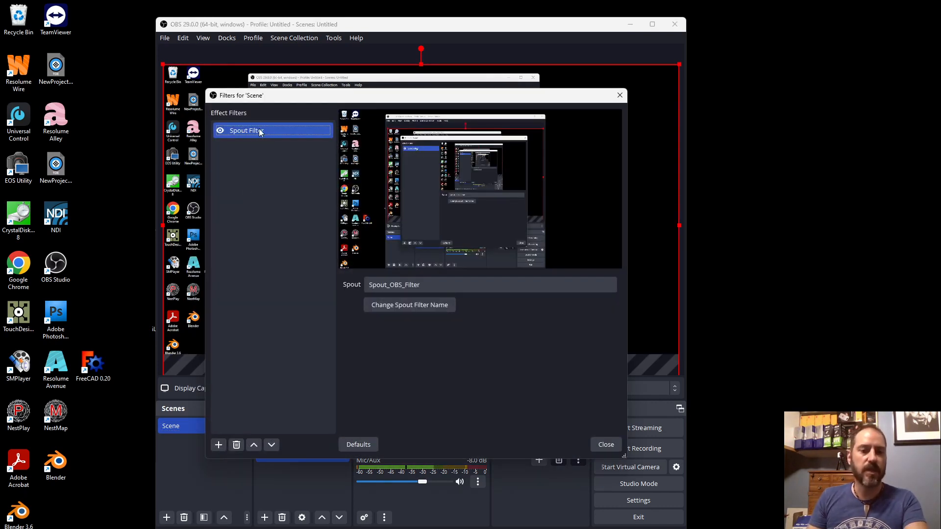
pyautogui.click(237, 447)
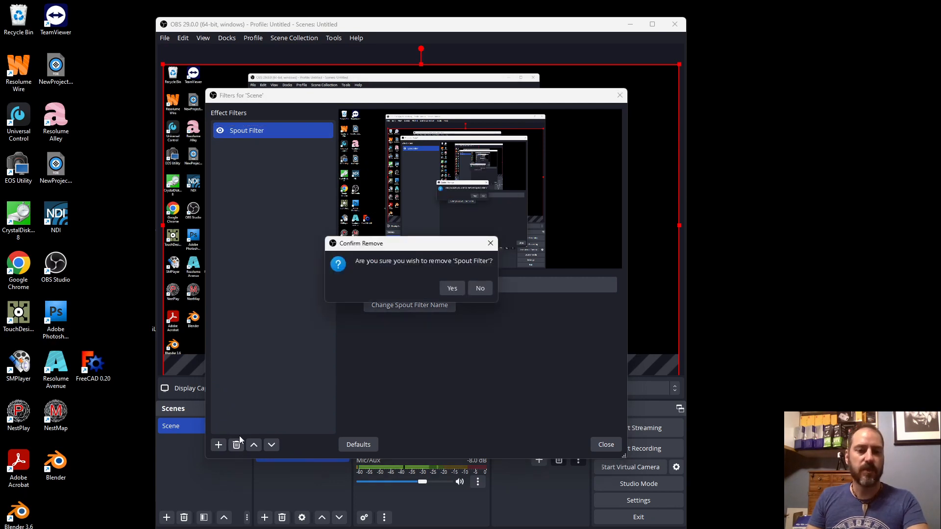
pyautogui.click(451, 287)
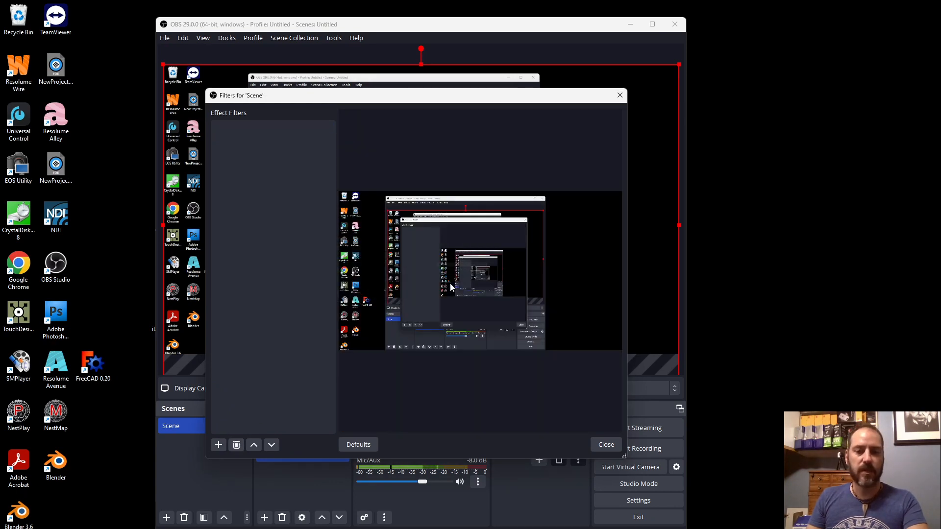
# Add a Spout Filter to the scene, keeping the default filter name and the Spout name Spout_OBS_Filter
pyautogui.click(219, 447)
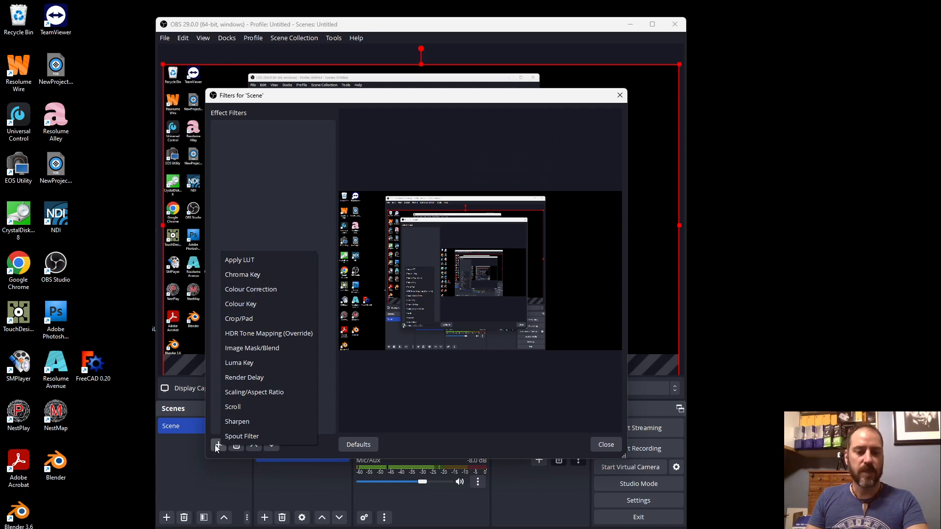
pyautogui.click(258, 441)
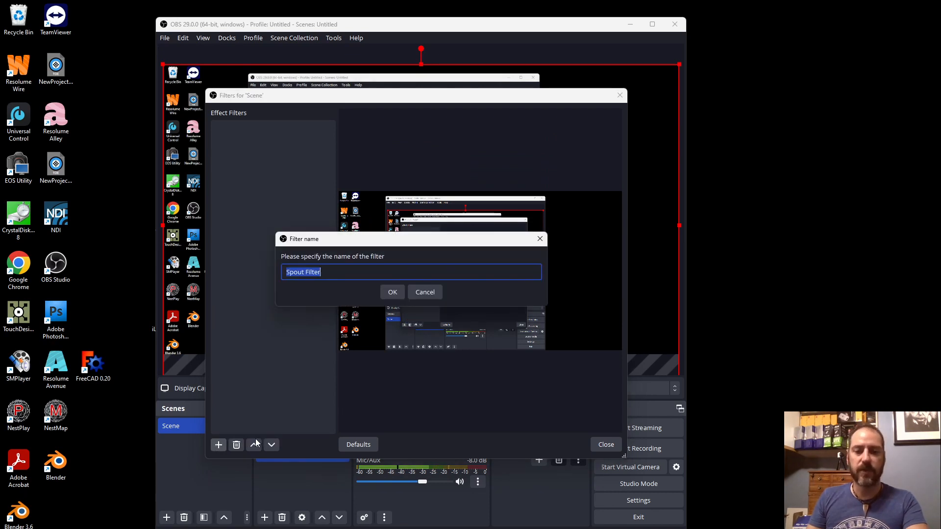
pyautogui.click(393, 292)
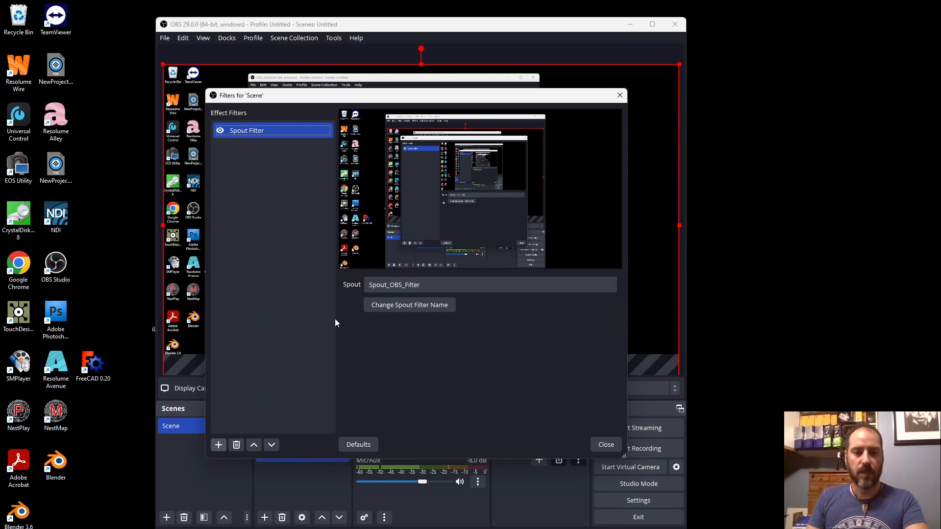
pyautogui.click(459, 285)
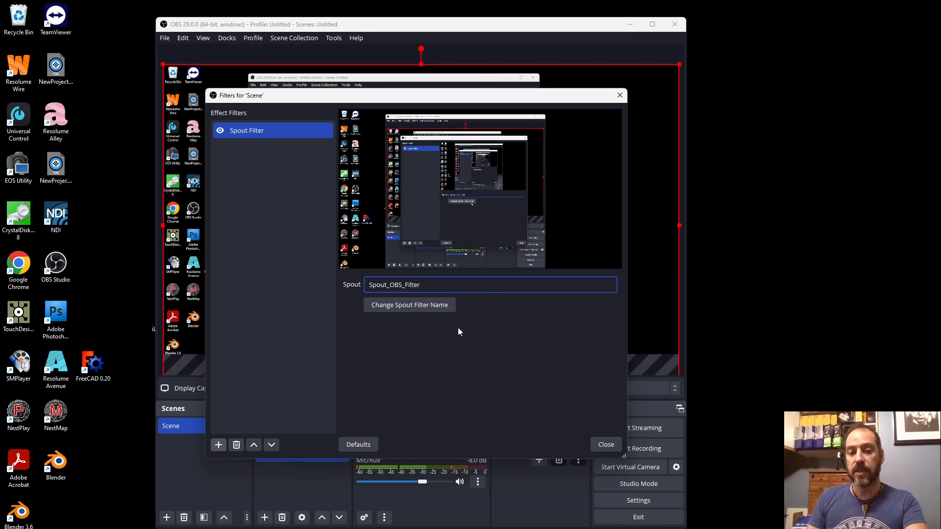
pyautogui.click(606, 445)
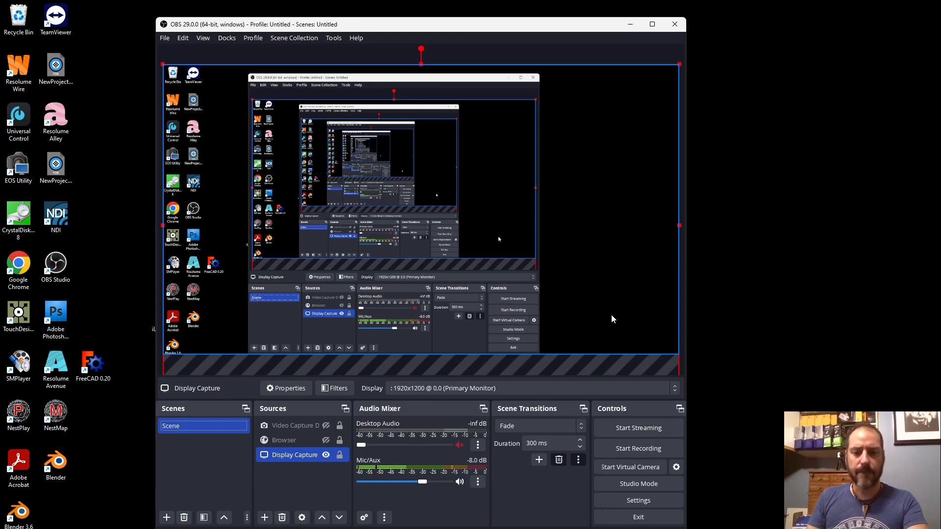
# Check the canvas resolution, output resolution and frame rate in the video settings
pyautogui.click(620, 499)
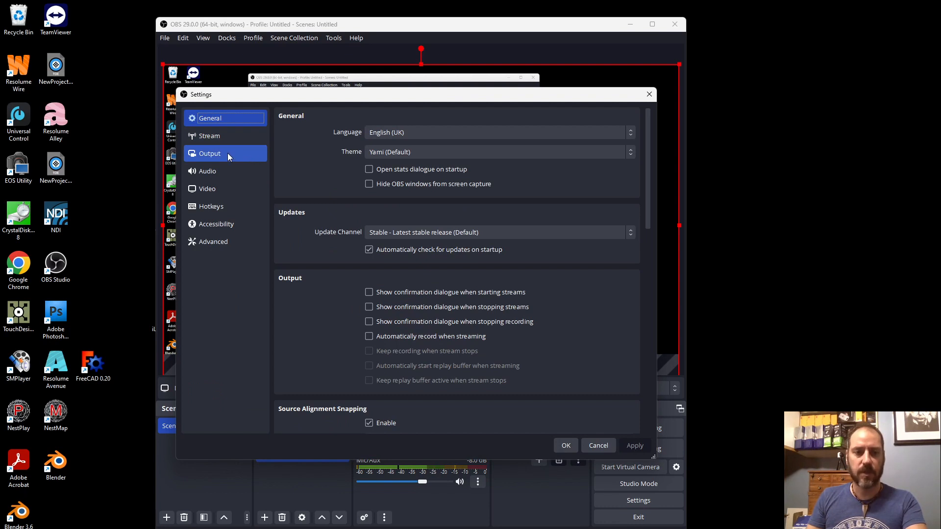
pyautogui.click(221, 188)
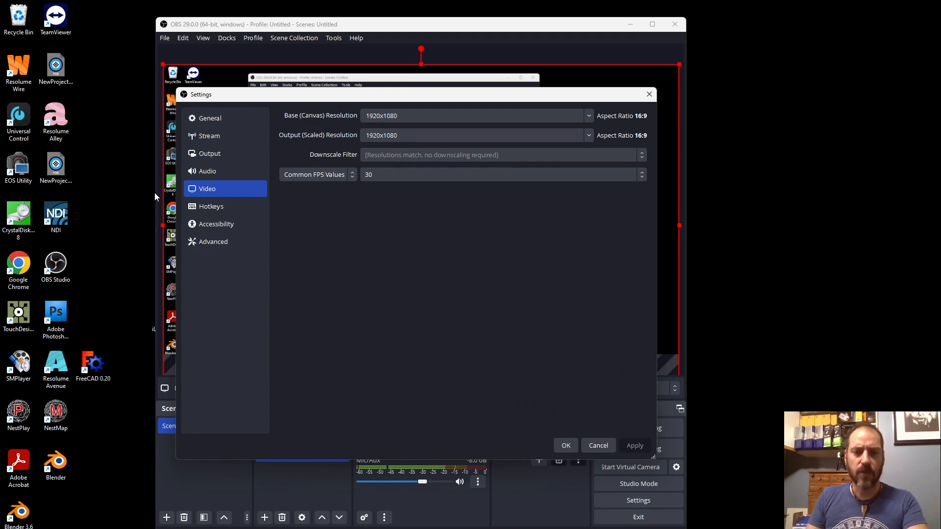
pyautogui.click(564, 447)
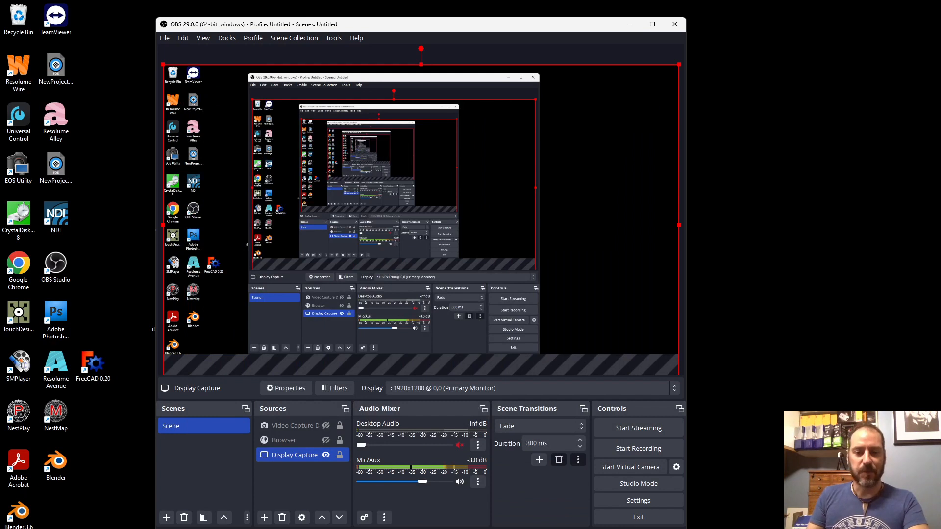
# Remove the Browser source from the scene
pyautogui.click(186, 466)
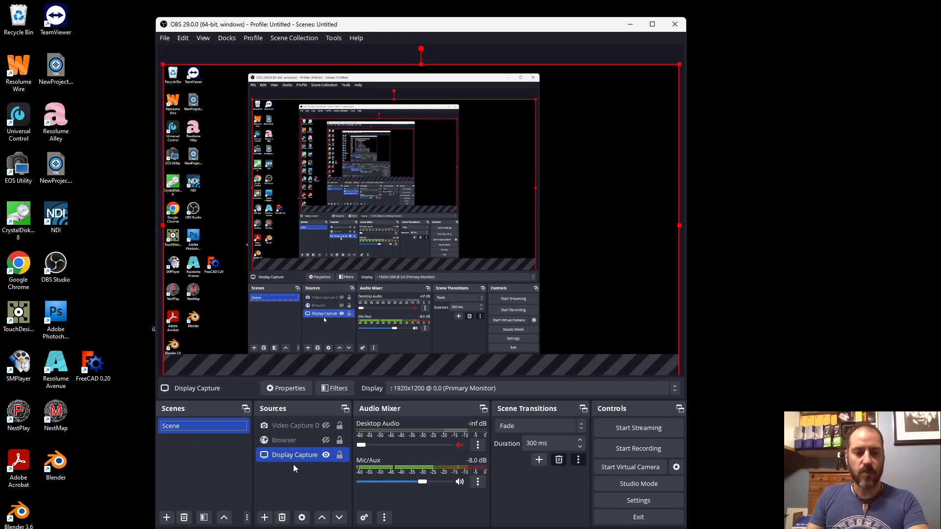
pyautogui.keyDown('ctrl'); pyautogui.click(268, 440); pyautogui.keyUp('ctrl')
pyautogui.click(277, 441)
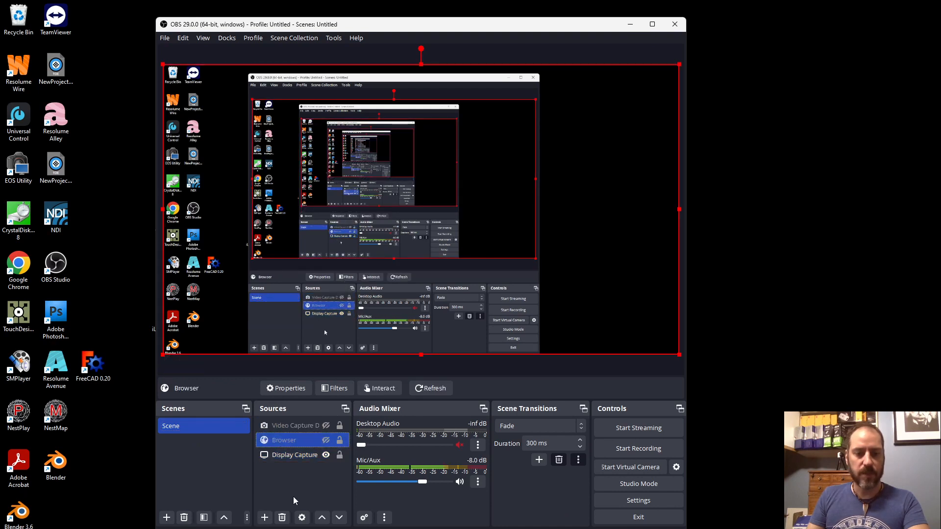
pyautogui.click(282, 518)
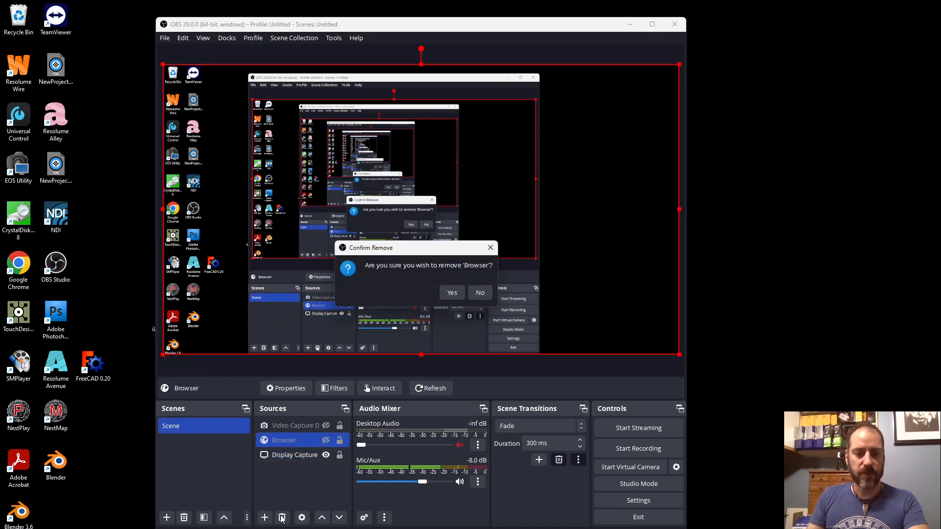
pyautogui.click(443, 292)
# Remove the Video Capture Device and Display Capture sources from the scene
pyautogui.click(293, 425)
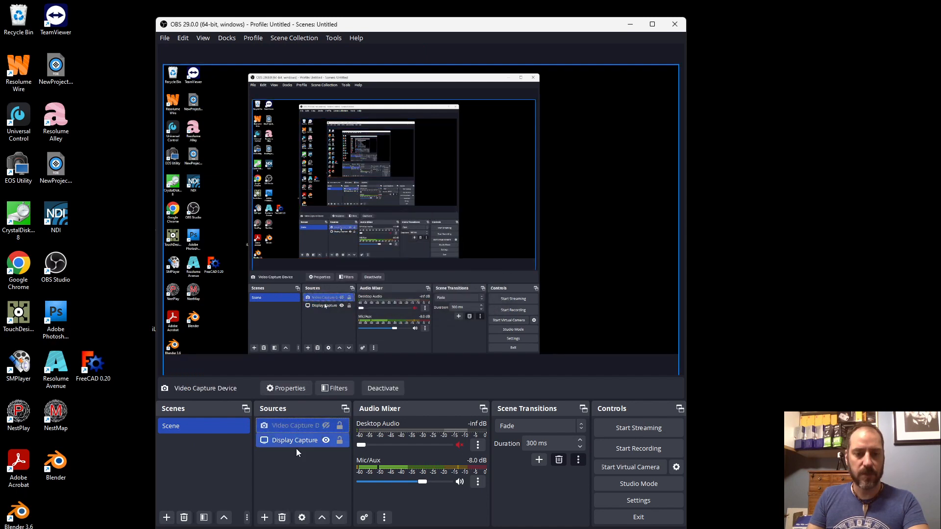
pyautogui.click(282, 518)
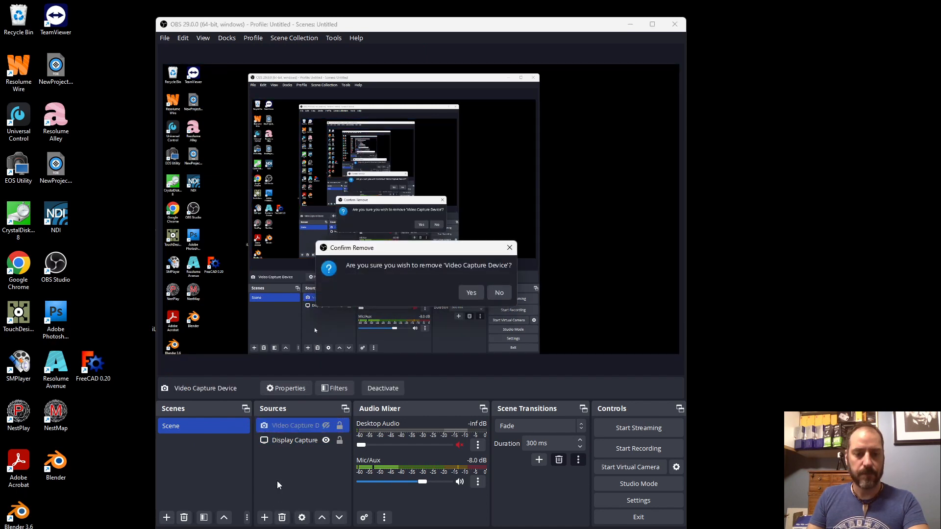
pyautogui.click(474, 293)
pyautogui.click(286, 456)
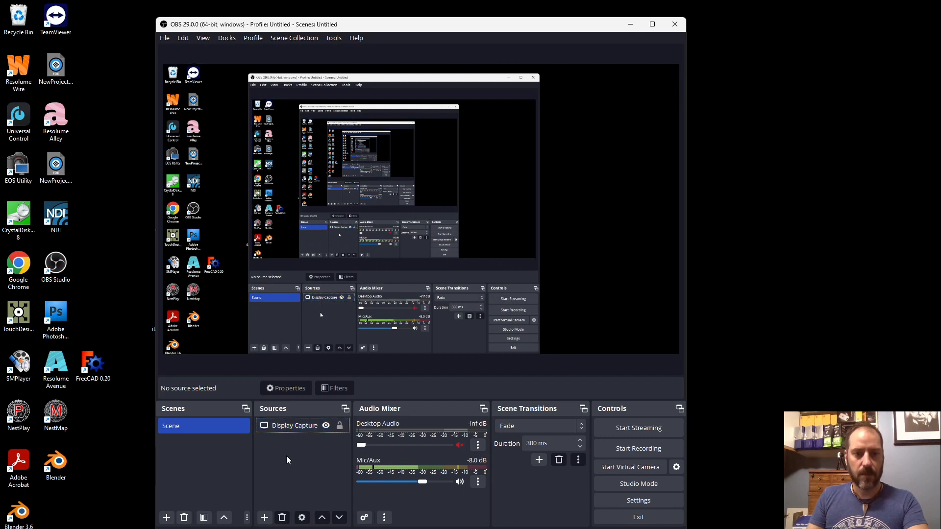
pyautogui.click(294, 426)
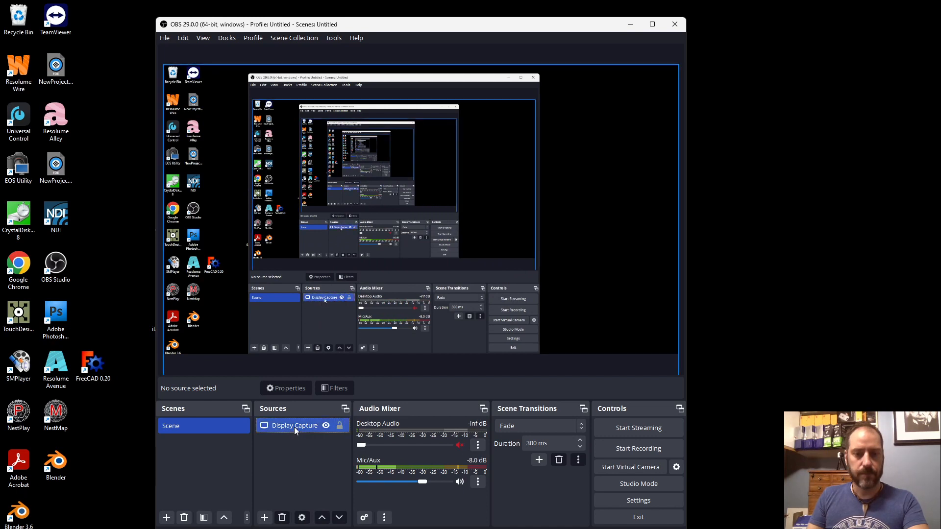
pyautogui.click(282, 520)
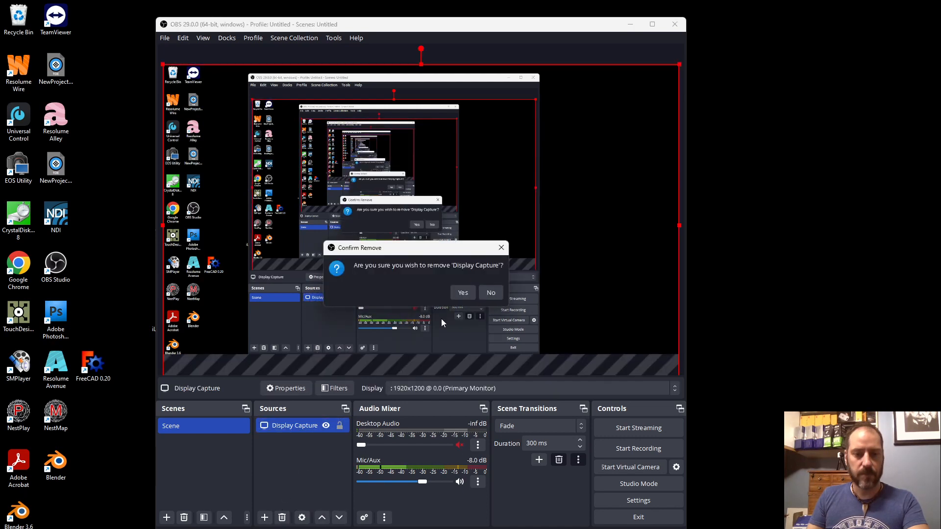
pyautogui.click(461, 293)
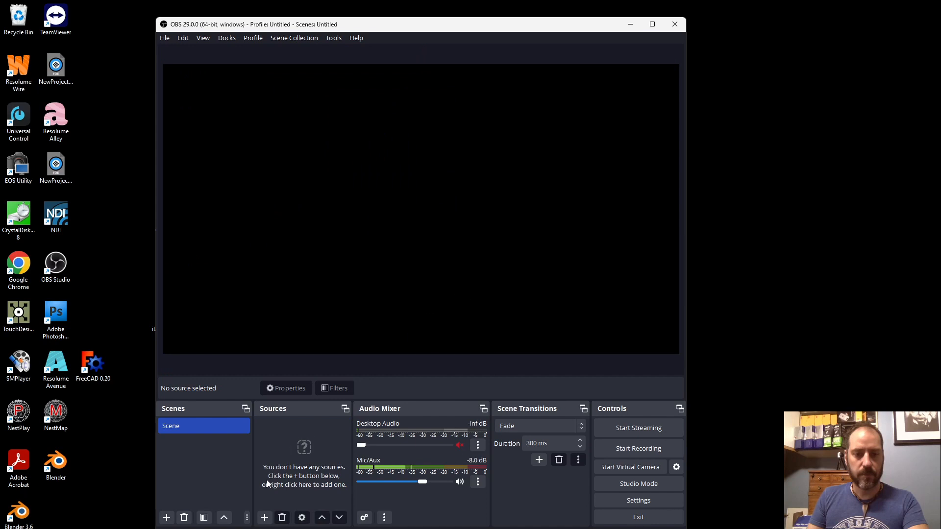
# Add a new Browser source with the default name and set its width to 1920 and height to 1080
pyautogui.click(265, 517)
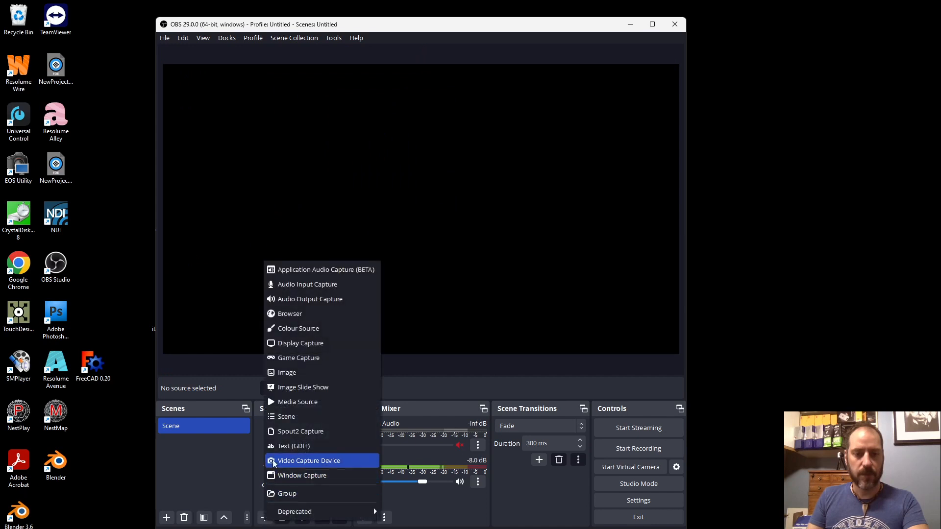
pyautogui.click(314, 314)
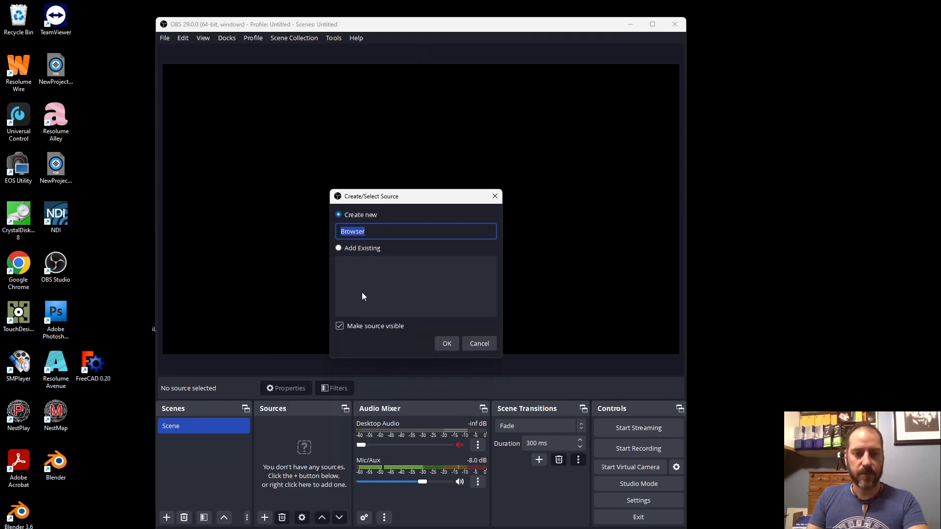
pyautogui.click(446, 345)
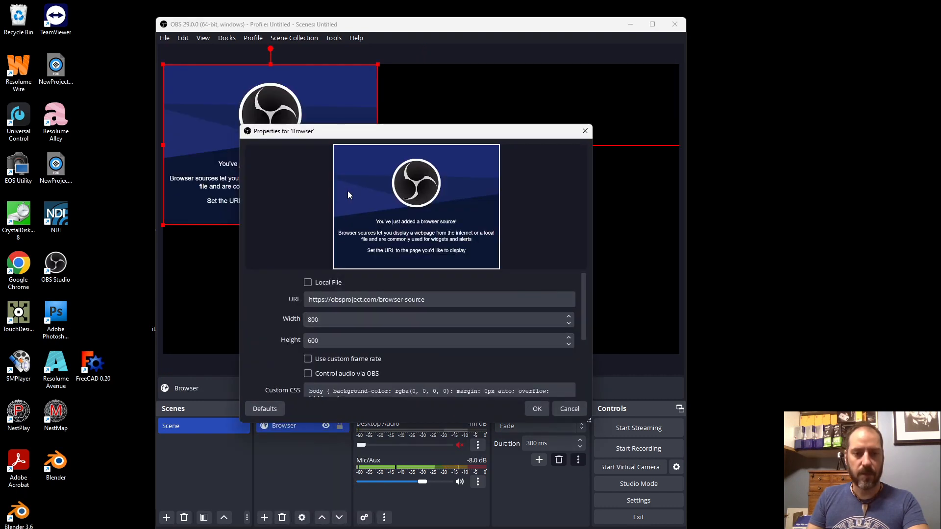
pyautogui.moveTo(325, 322); pyautogui.dragTo(277, 297)
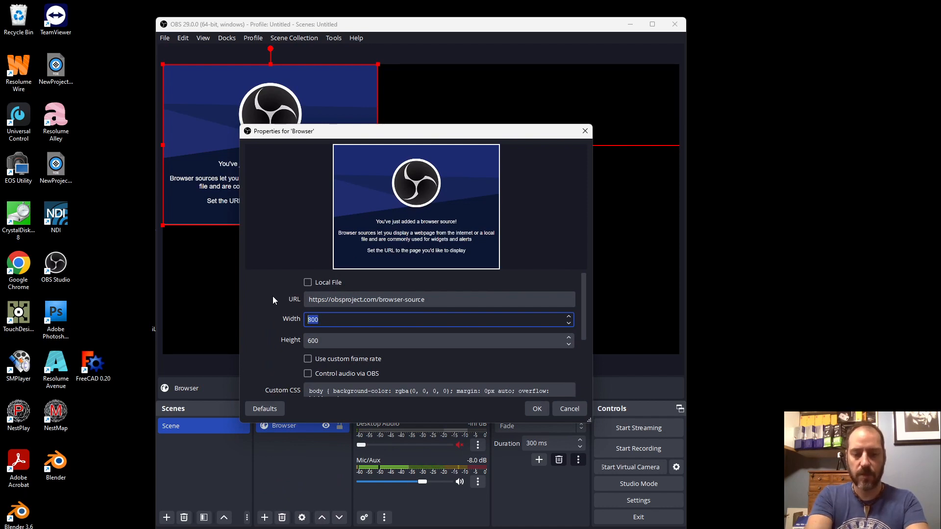
pyautogui.write('10')
pyautogui.press('BackSpace')
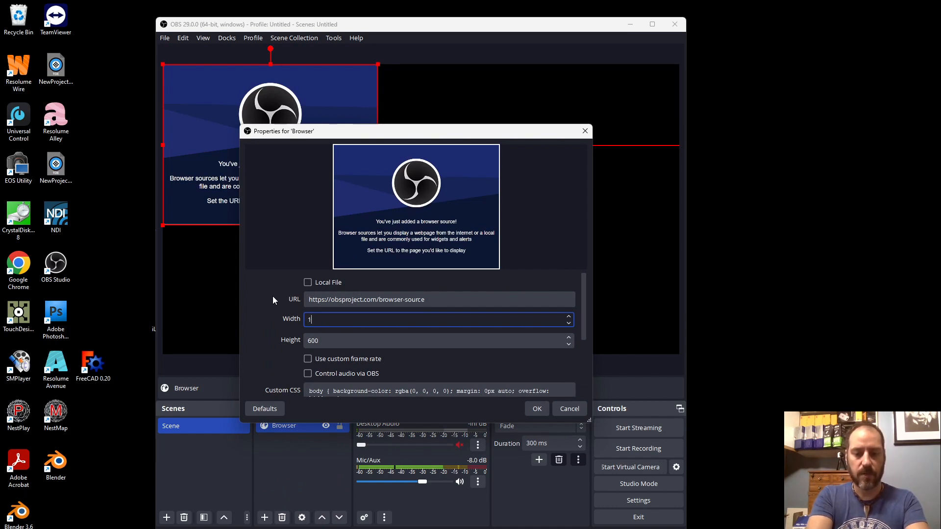
pyautogui.write('920')
pyautogui.press('Tab')
pyautogui.write('1080')
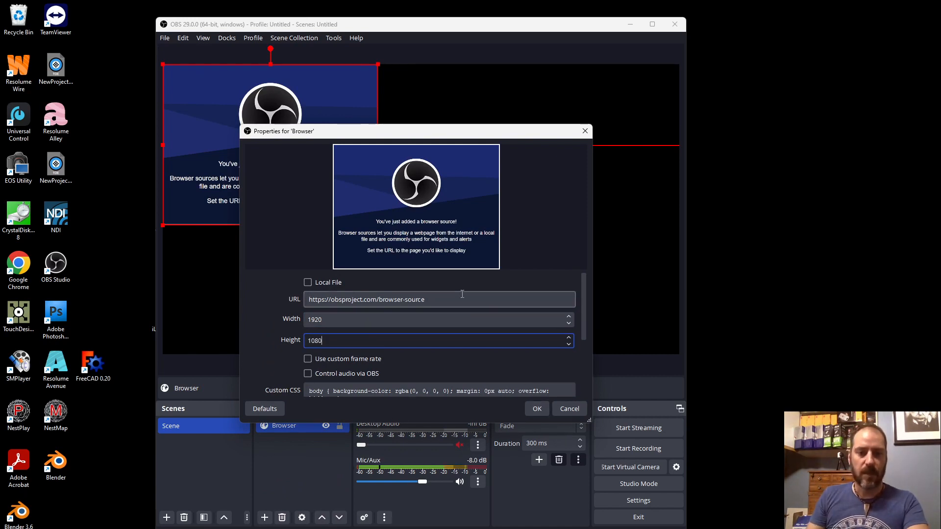
# Switch to Chrome, go back to the black and white Hey Bear Sensory Springtime Fun video on YouTube and pause it at 1:03
pyautogui.moveTo(426, 300); pyautogui.dragTo(295, 279)
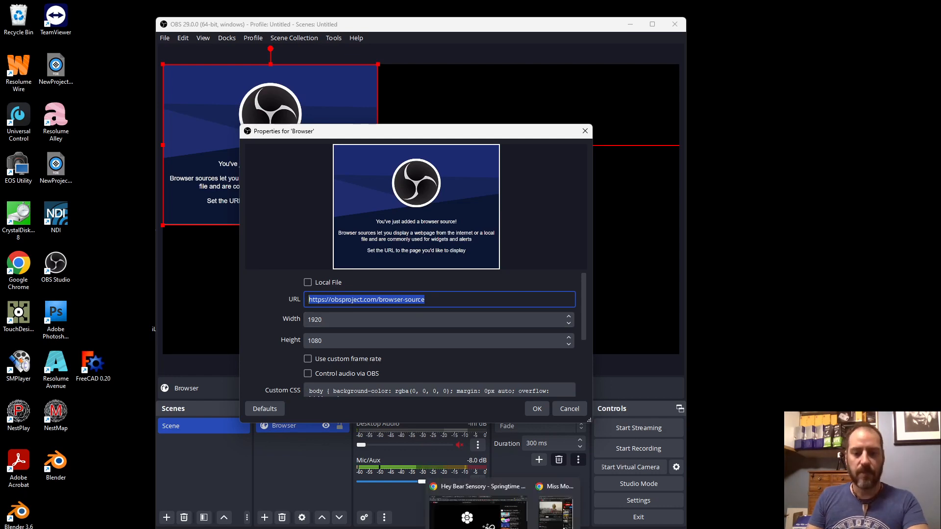
pyautogui.click(488, 525)
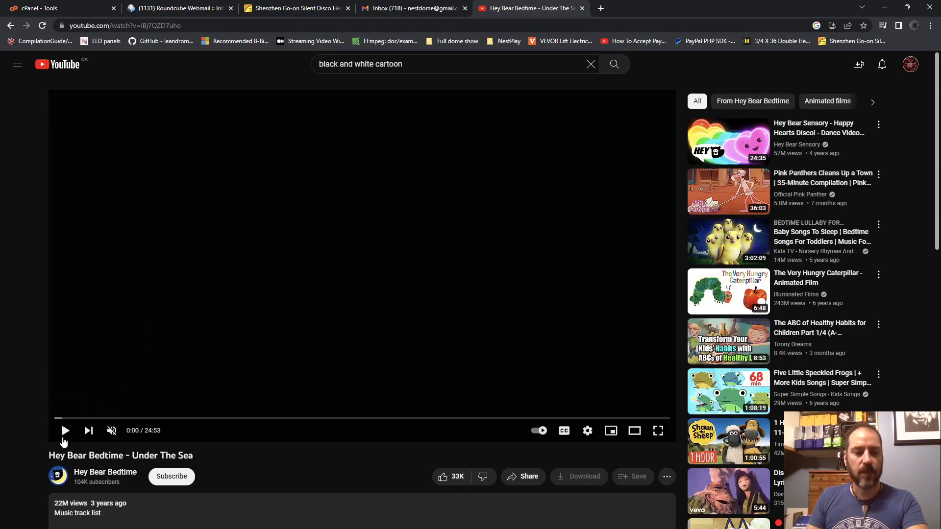
pyautogui.click(68, 420)
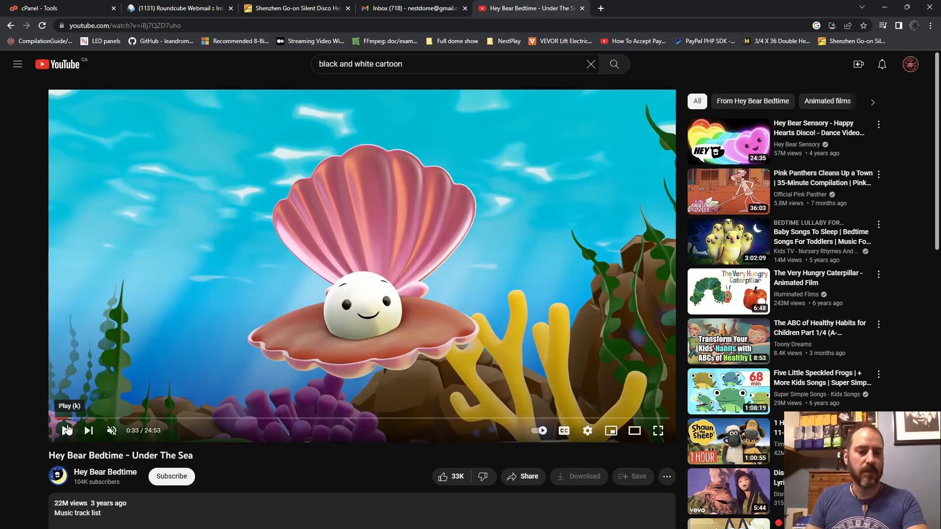
pyautogui.click(67, 430)
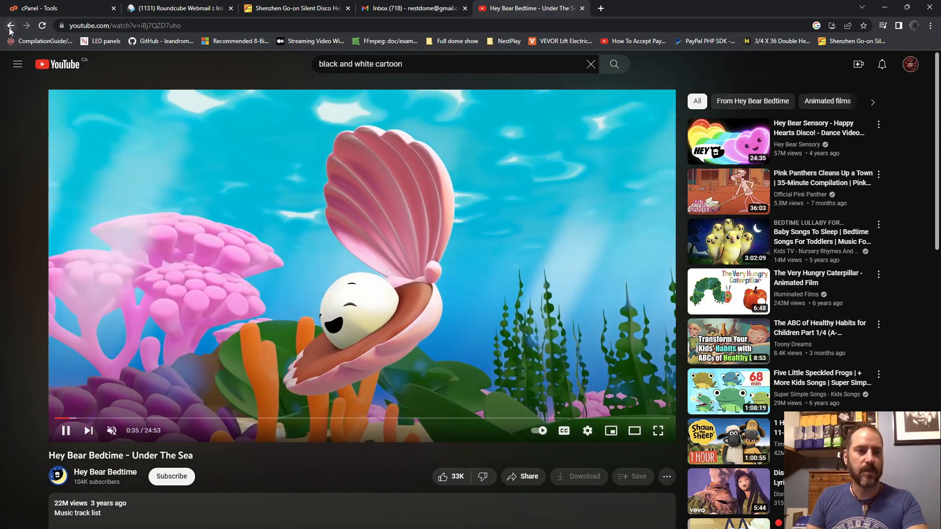
pyautogui.click(11, 27)
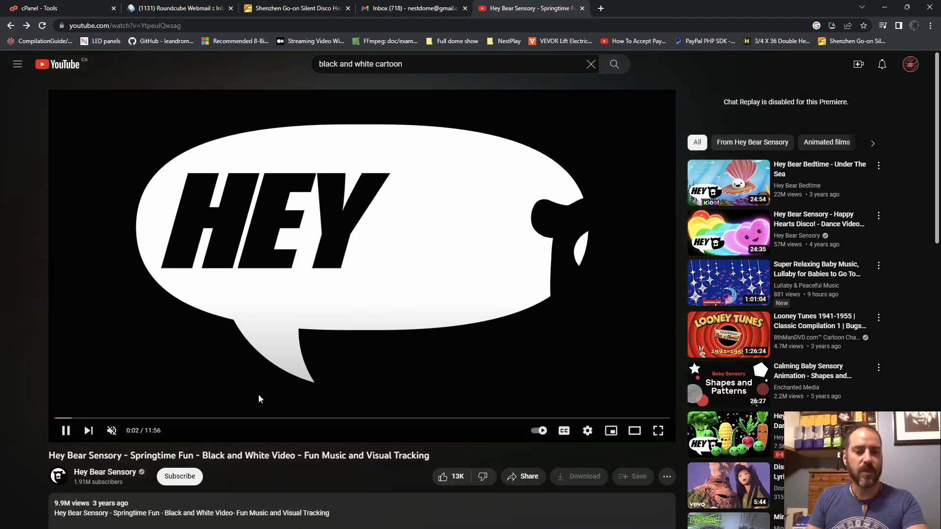
pyautogui.click(107, 418)
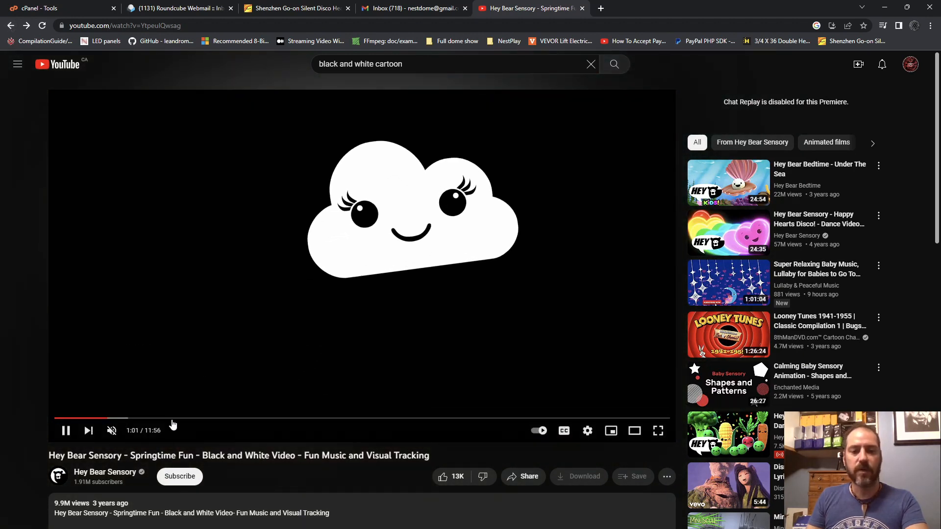
pyautogui.click(65, 430)
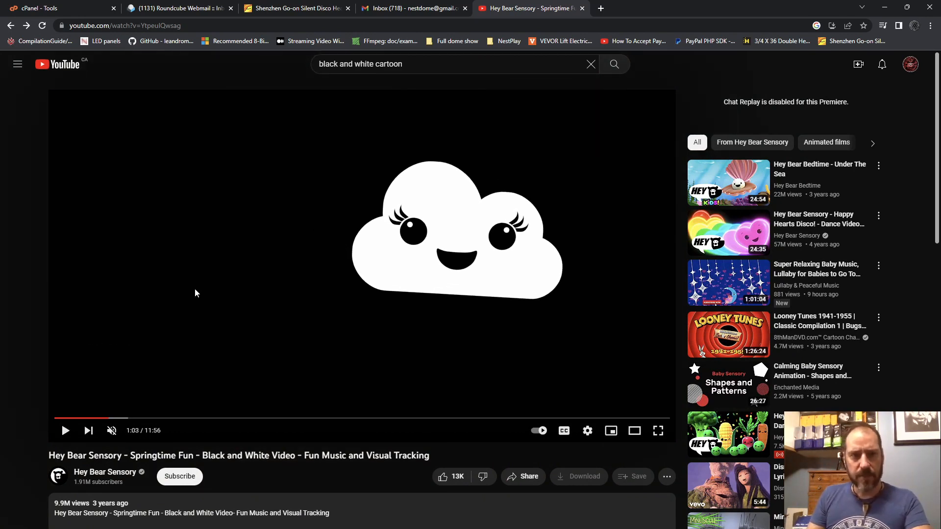
pyautogui.click(184, 24)
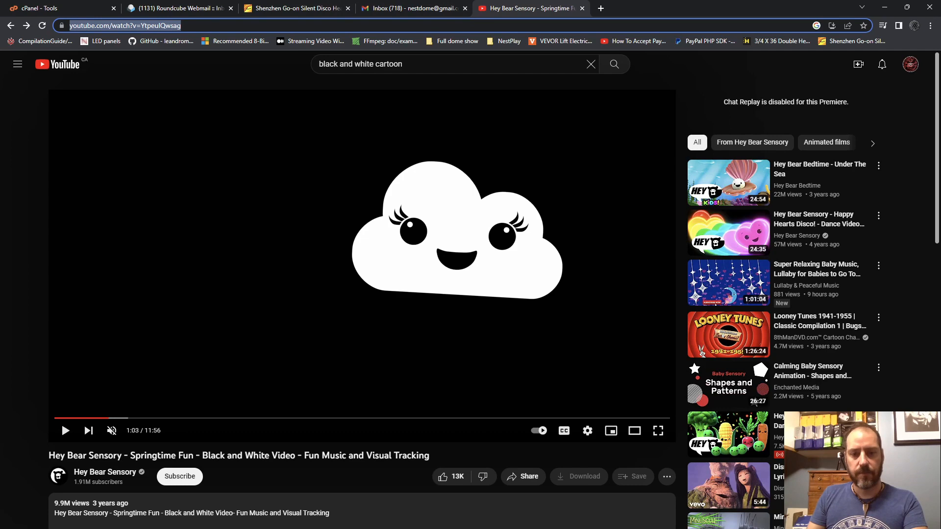
pyautogui.click(524, 528)
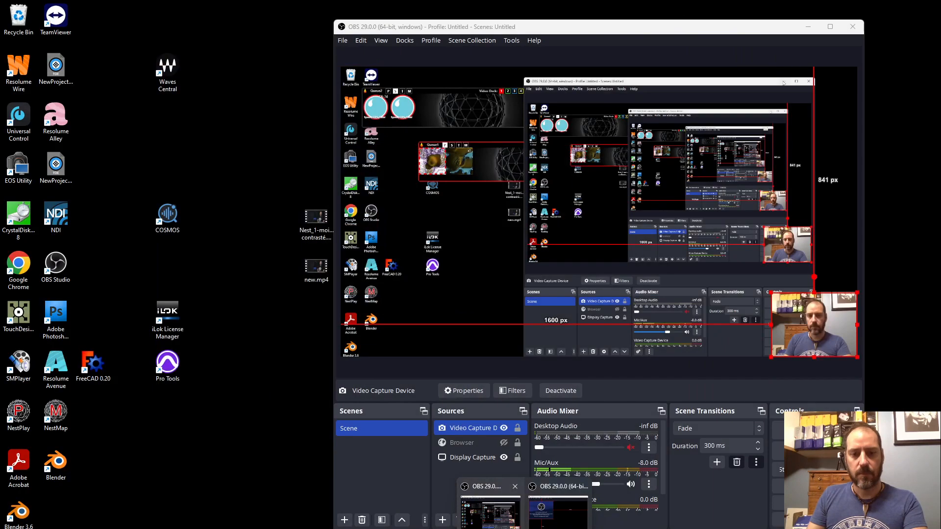
pyautogui.click(558, 513)
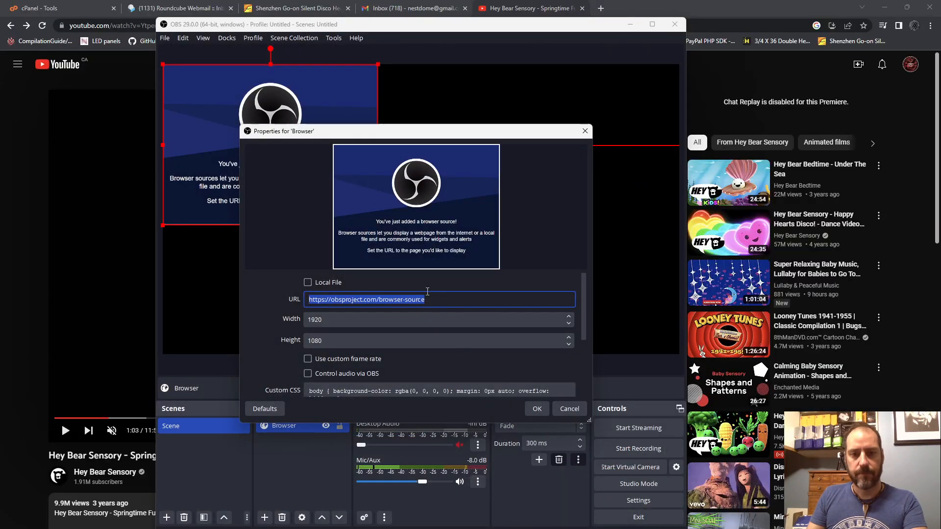
pyautogui.write('https://www.youtube.com/watch?v=YtpeuIQwsag')
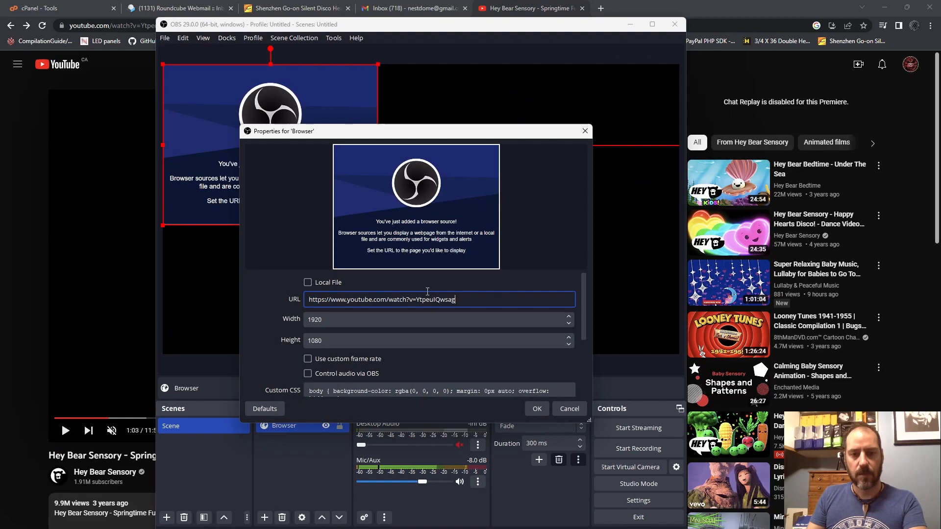
pyautogui.click(537, 410)
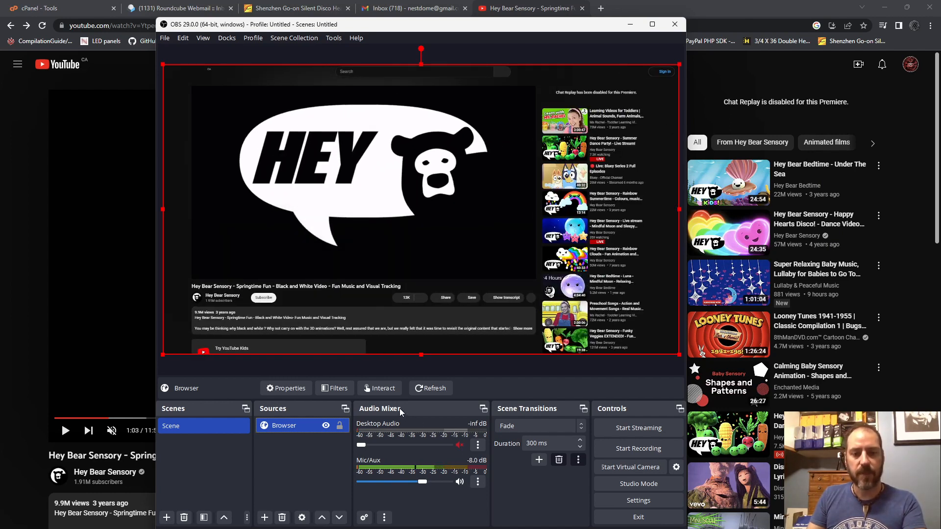
# Interact with the Browser source to pause its YouTube video, and close the interaction window
pyautogui.click(375, 390)
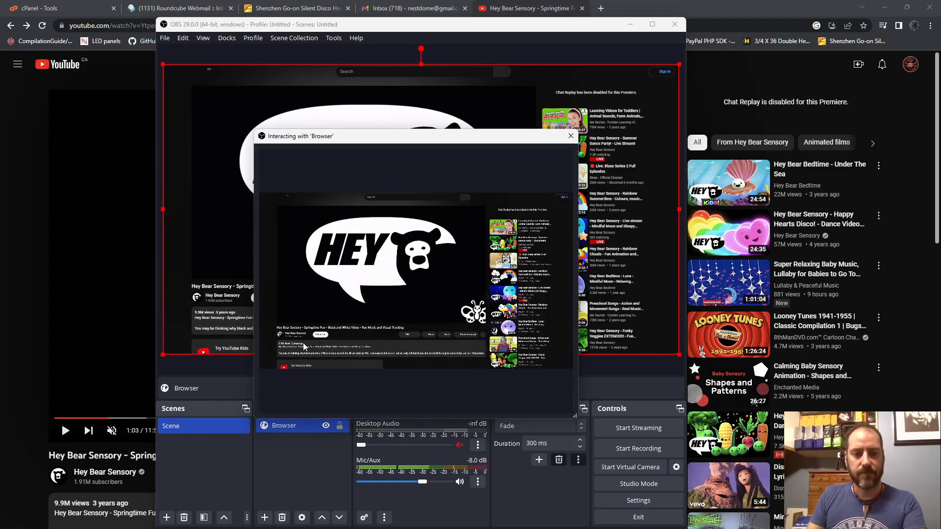
pyautogui.click(284, 319)
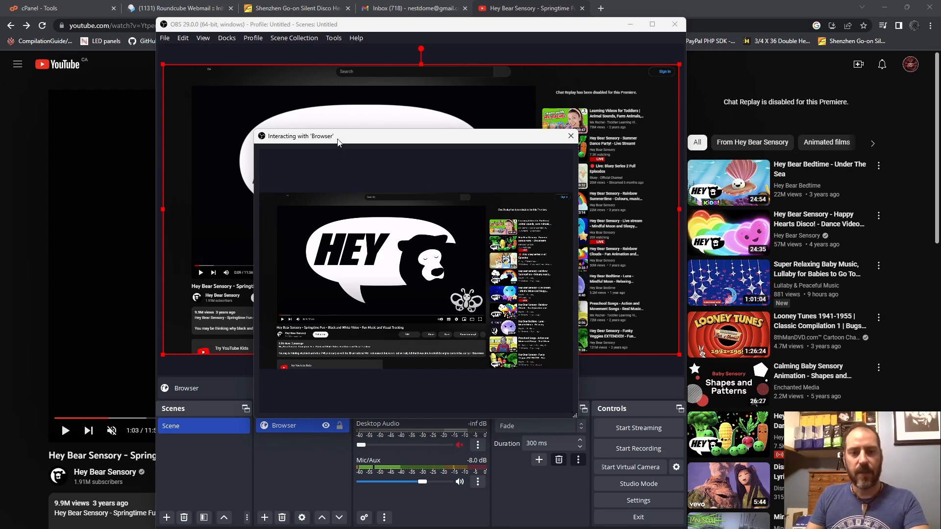
pyautogui.moveTo(337, 142); pyautogui.dragTo(477, 110)
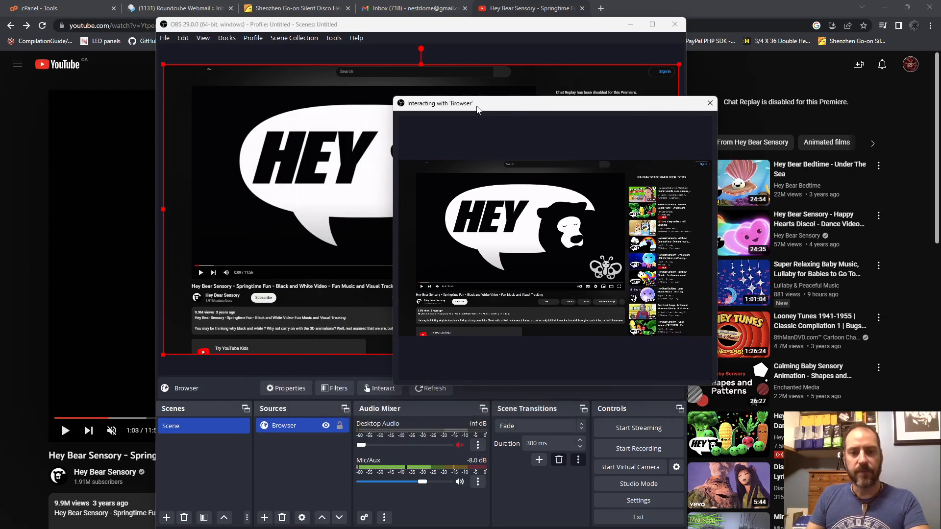
pyautogui.click(710, 103)
pyautogui.click(28, 196)
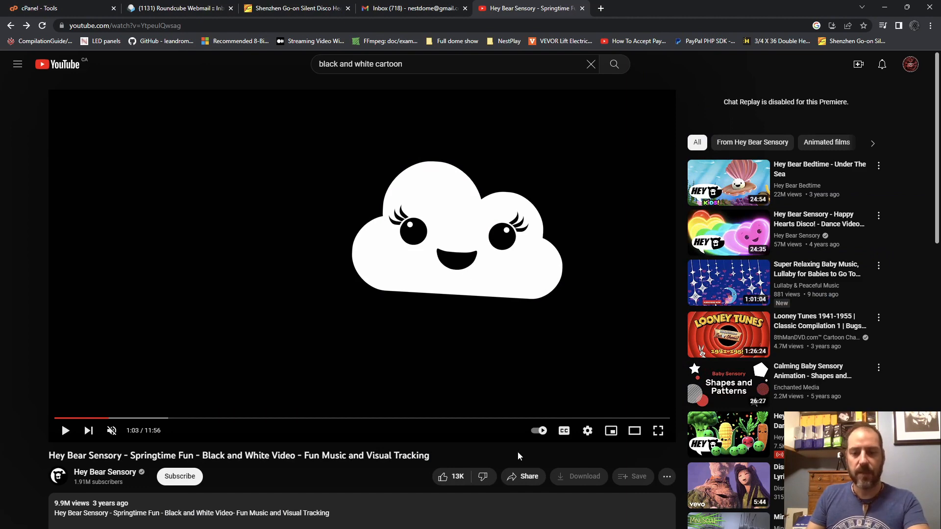
pyautogui.click(527, 479)
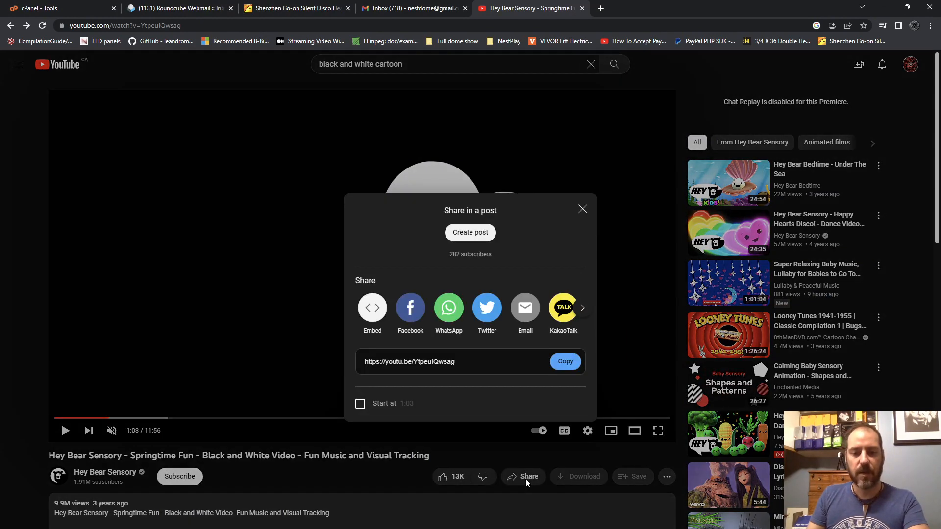
pyautogui.click(371, 308)
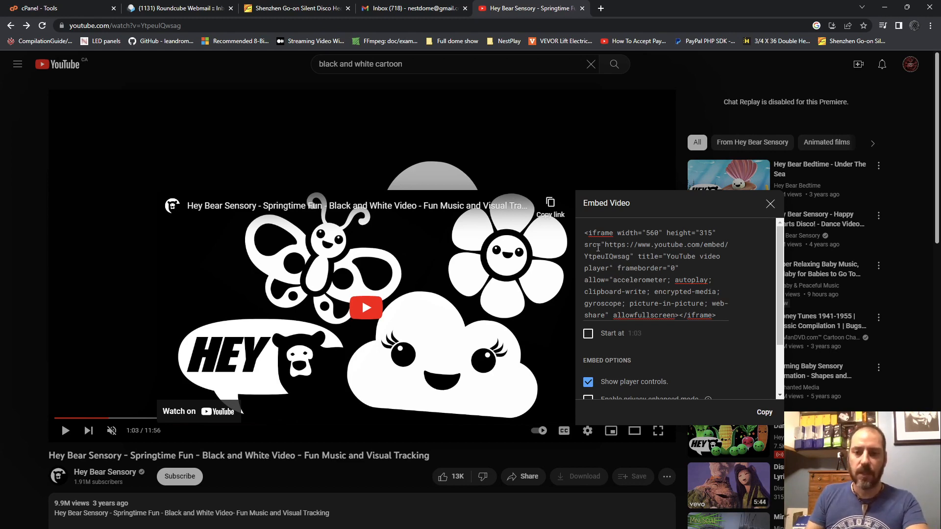
pyautogui.moveTo(606, 246); pyautogui.dragTo(630, 255)
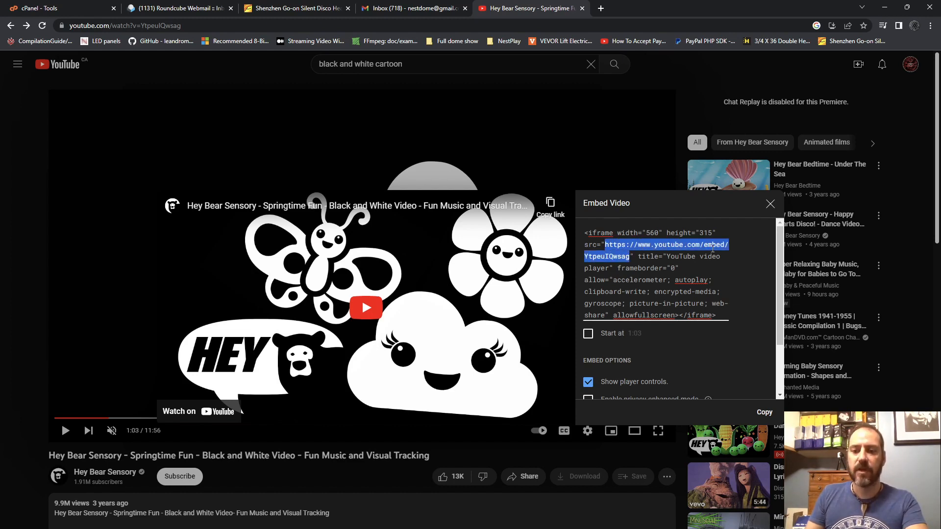
pyautogui.tripleClick(713, 249)
pyautogui.click(712, 247)
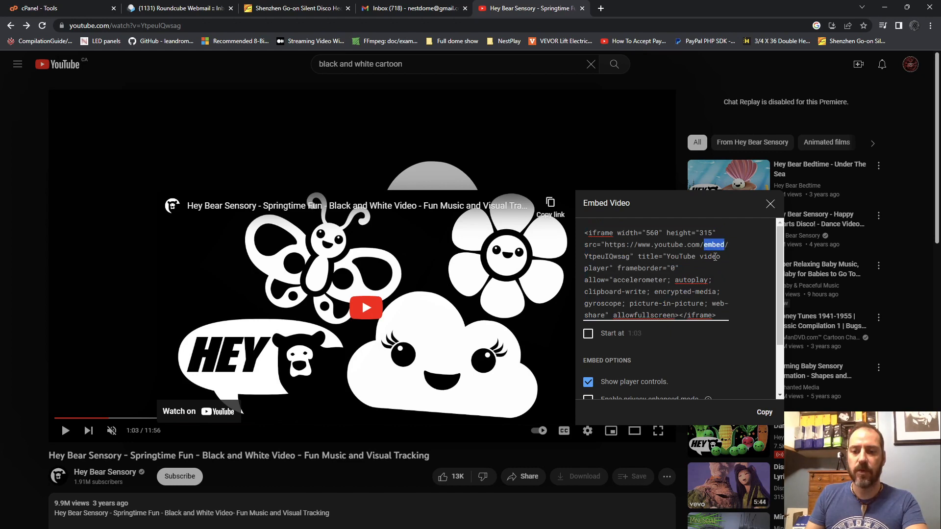
pyautogui.moveTo(606, 245); pyautogui.dragTo(628, 255)
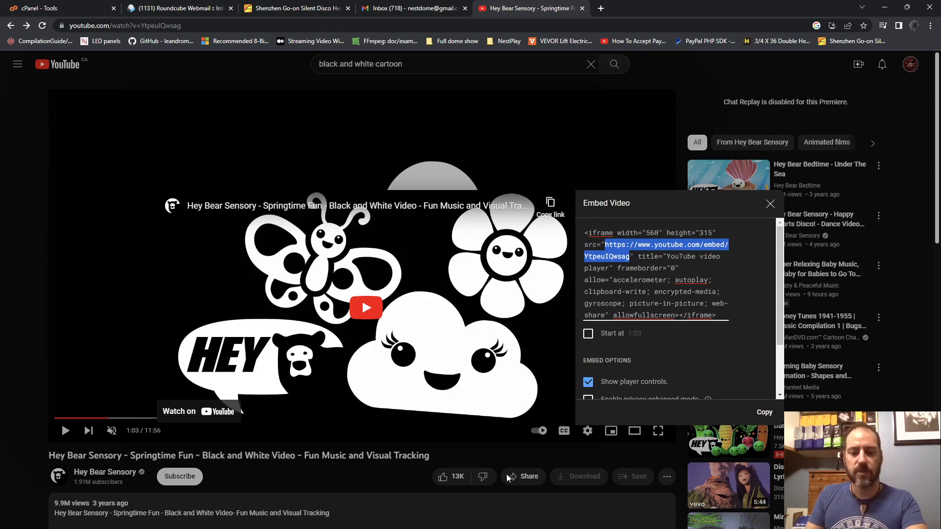
pyautogui.moveTo(525, 528)
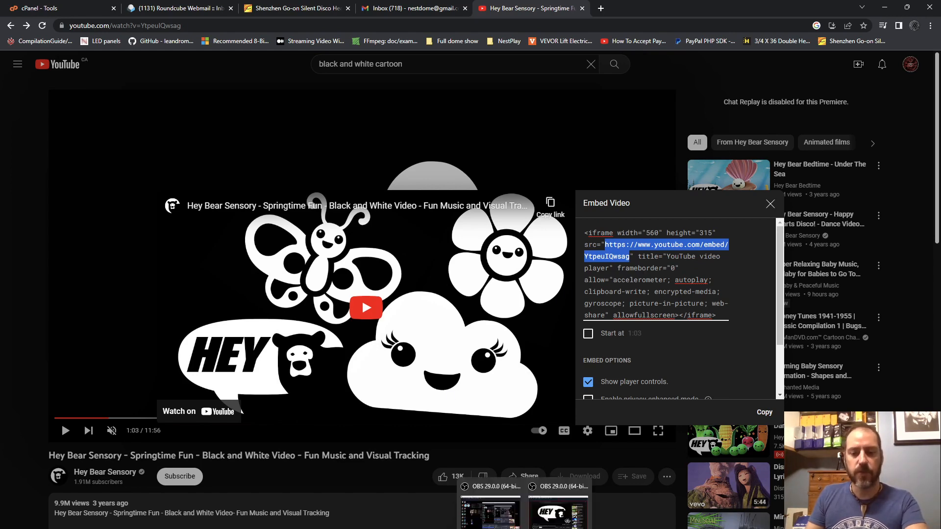
pyautogui.click(559, 512)
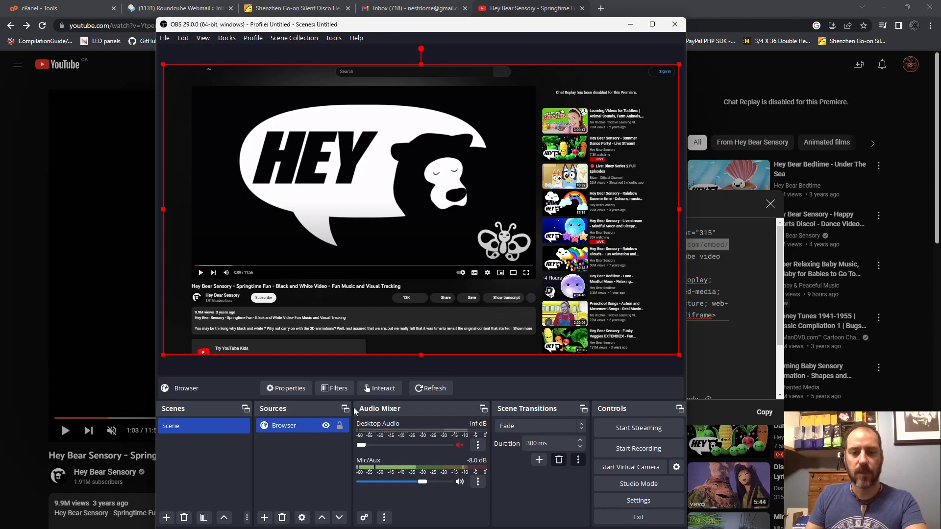
pyautogui.rightClick(269, 426)
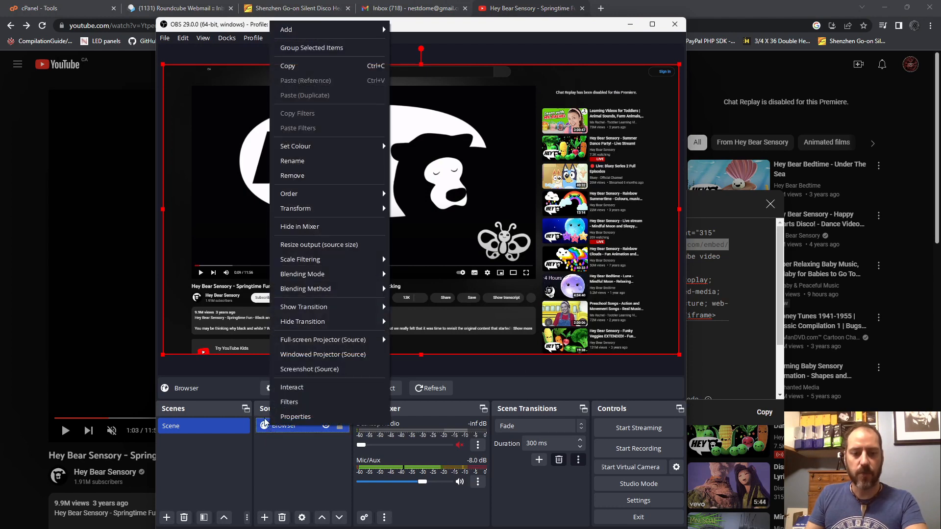
pyautogui.click(298, 416)
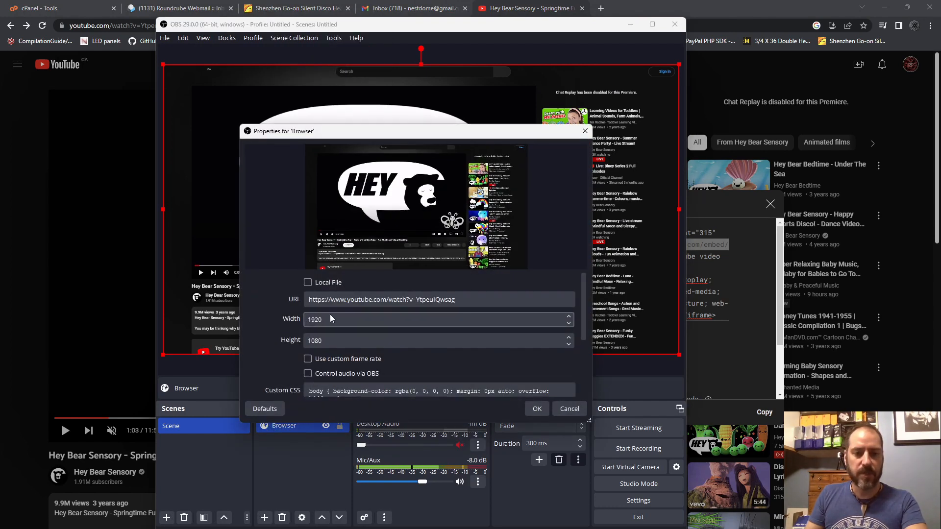
pyautogui.tripleClick(370, 296)
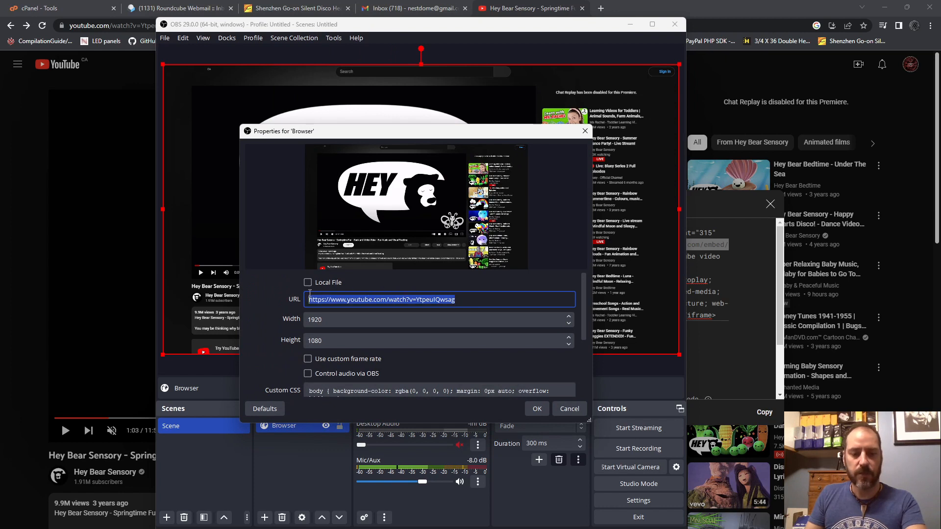
pyautogui.write('https://www.youtube.com/embed/YtpeuIQwsag')
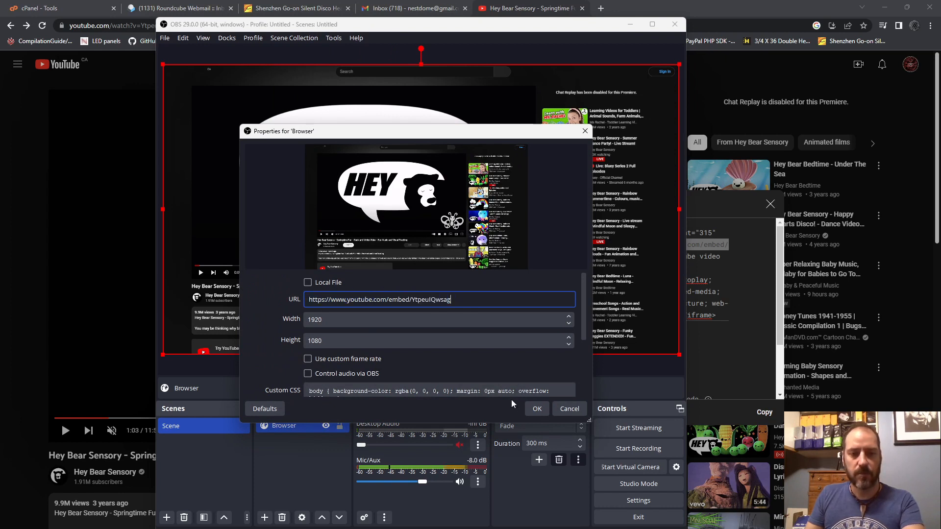
pyautogui.click(417, 319)
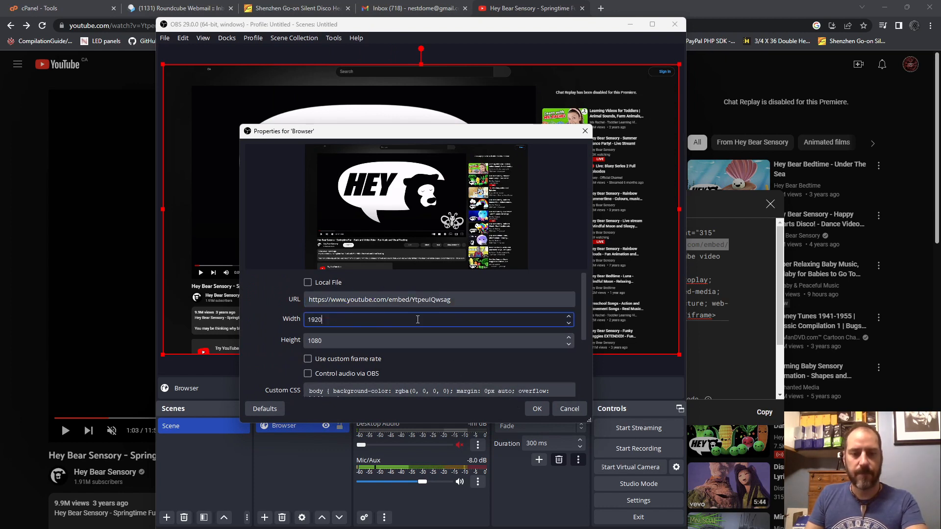
pyautogui.click(537, 410)
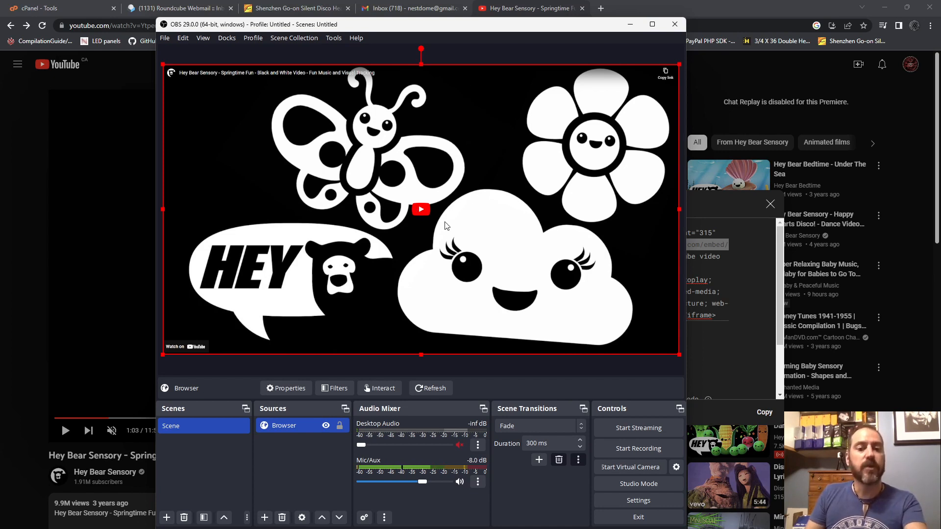
# Interact with the Browser source to play the embedded video and mute its sound, and close the interaction window
pyautogui.click(287, 448)
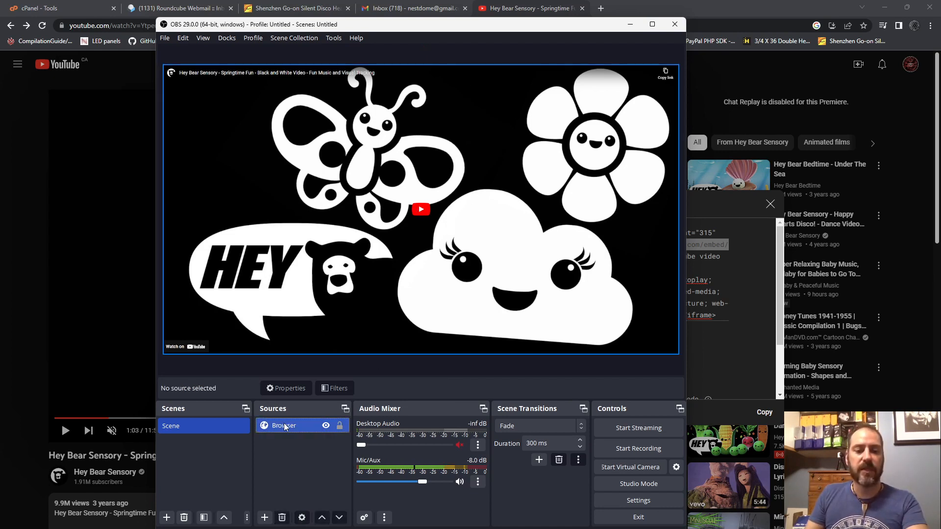
pyautogui.click(283, 426)
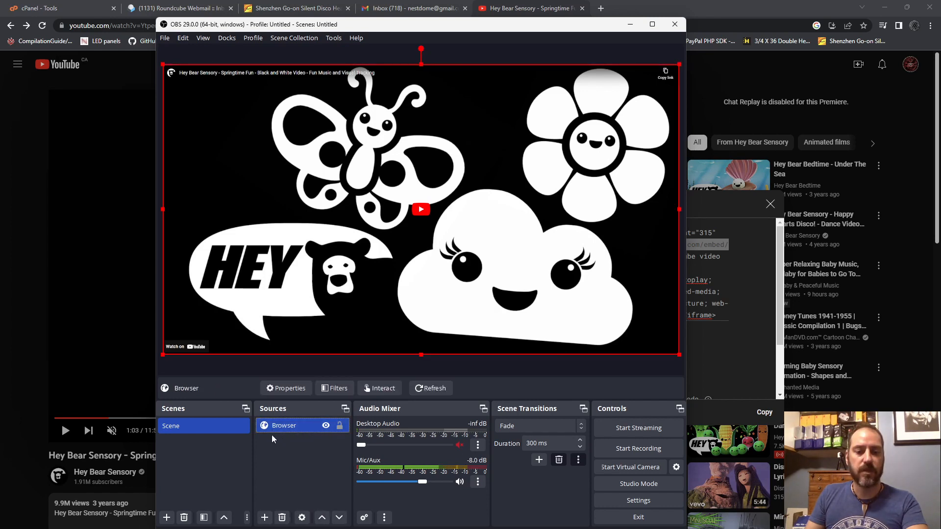
pyautogui.click(386, 390)
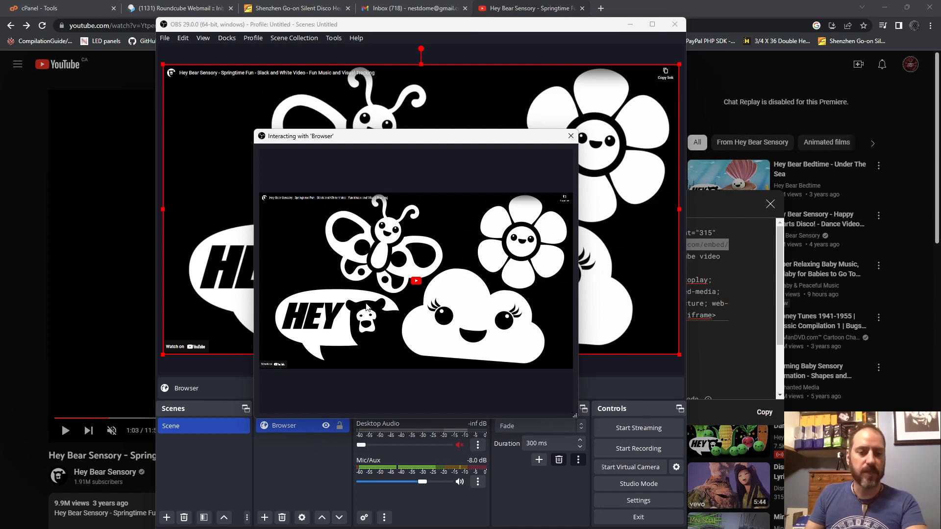
pyautogui.click(417, 280)
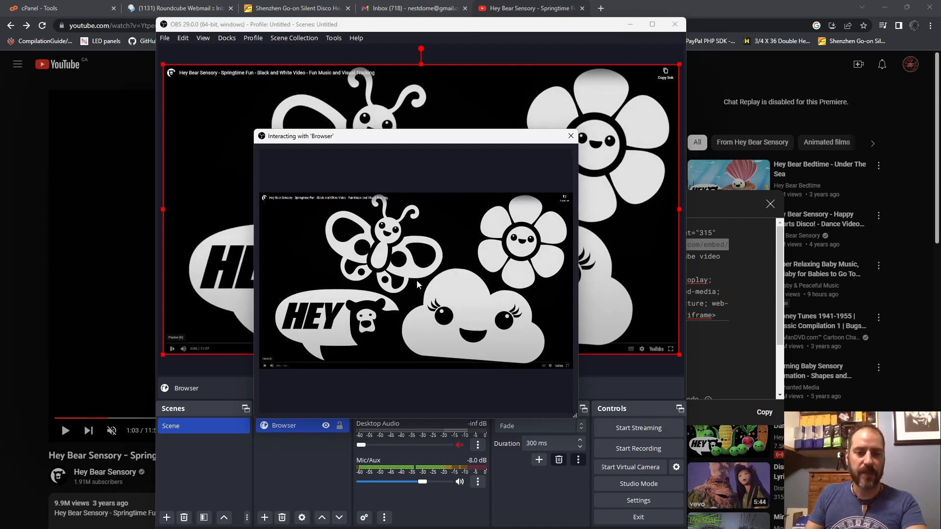
pyautogui.moveTo(270, 367)
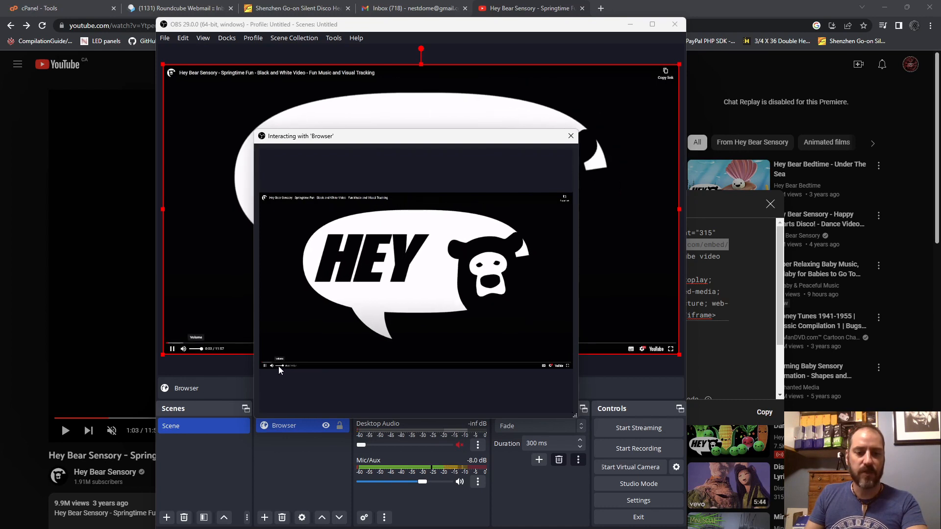
pyautogui.click(272, 366)
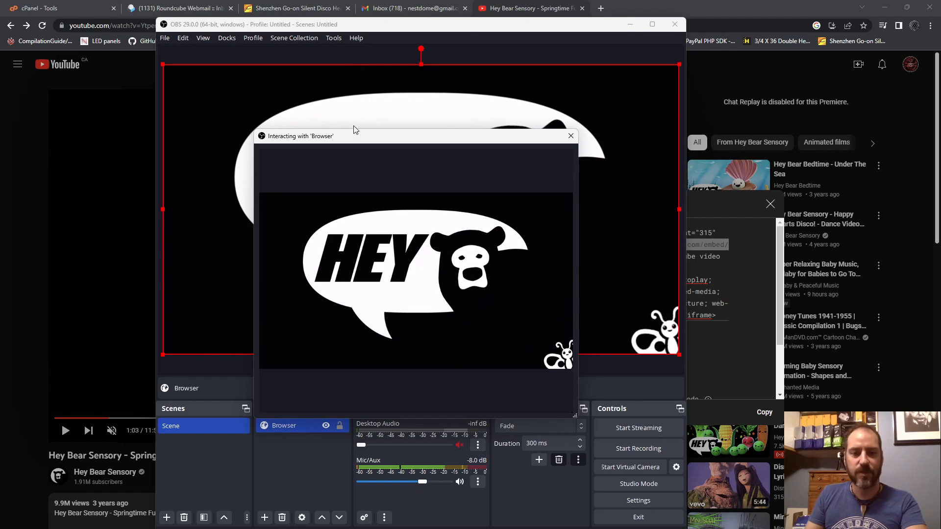
pyautogui.moveTo(352, 136); pyautogui.dragTo(379, 117)
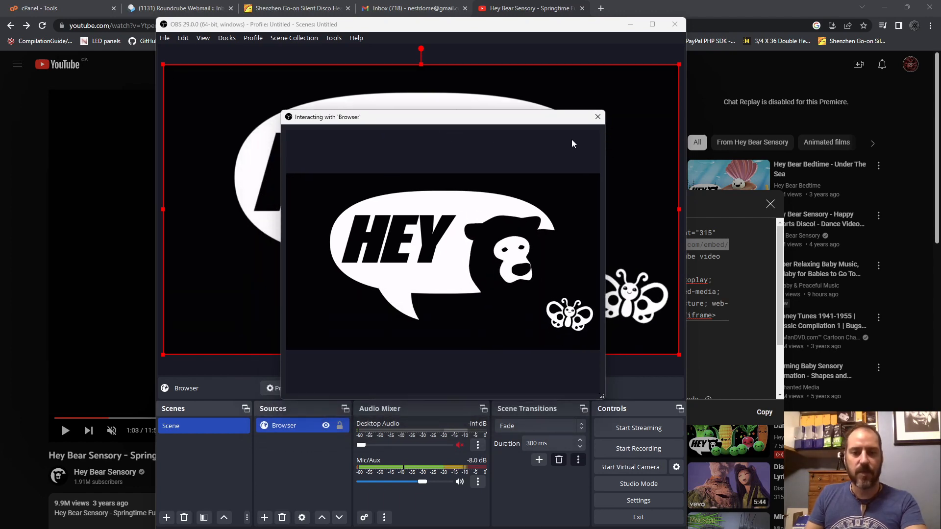
pyautogui.click(598, 118)
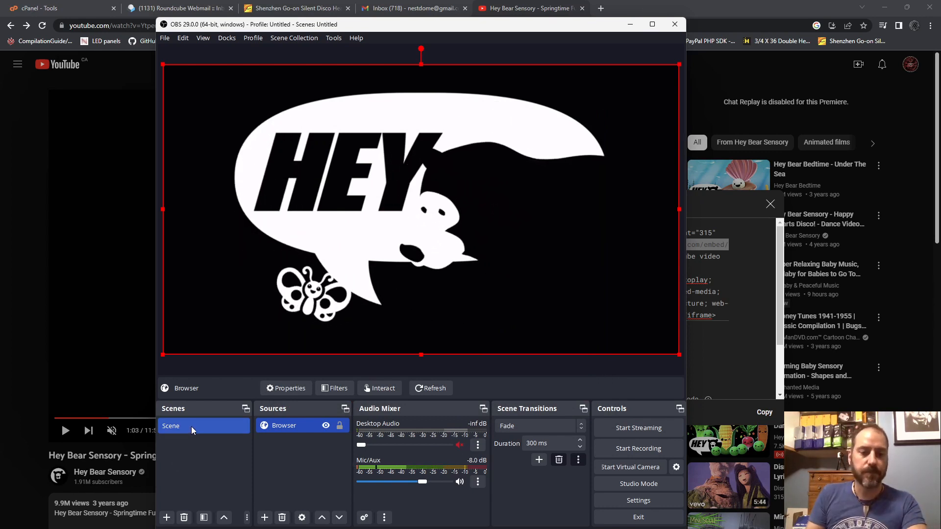
# Minimize Chrome, reopen the Browser source's interaction window and move it beside the video preview
pyautogui.click(884, 7)
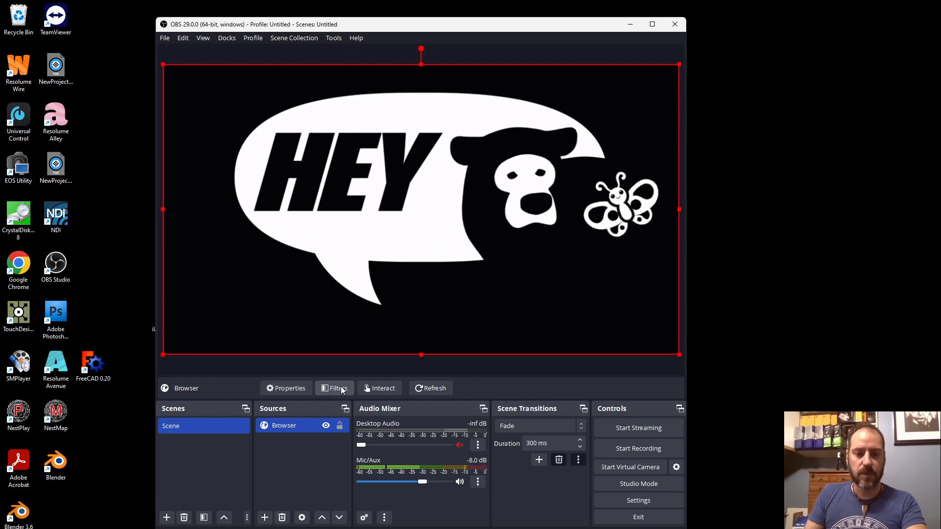
pyautogui.click(383, 389)
pyautogui.moveTo(395, 141); pyautogui.dragTo(733, 268)
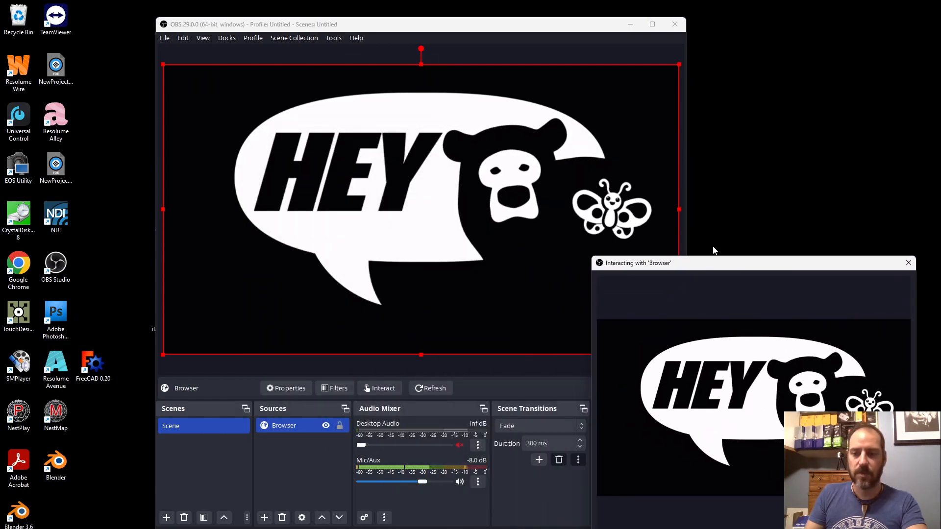
pyautogui.click(630, 23)
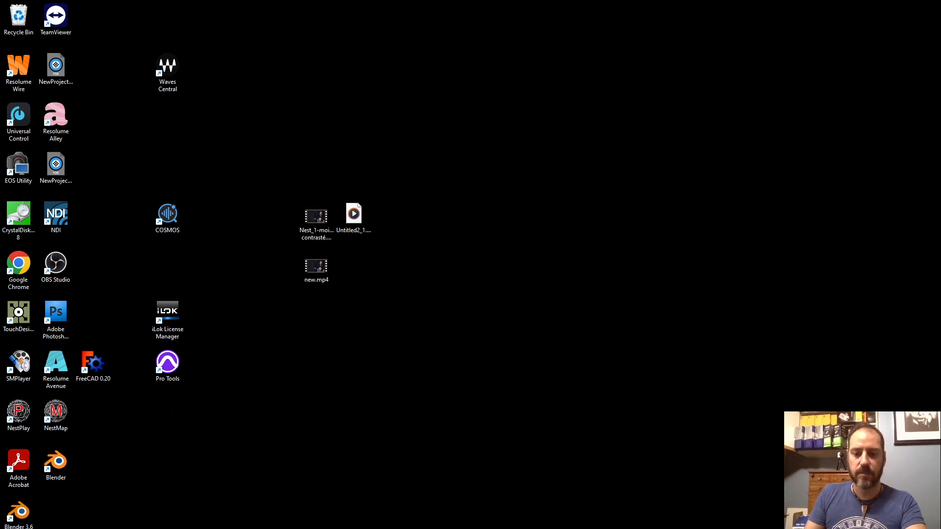
pyautogui.moveTo(524, 528)
pyautogui.click(553, 522)
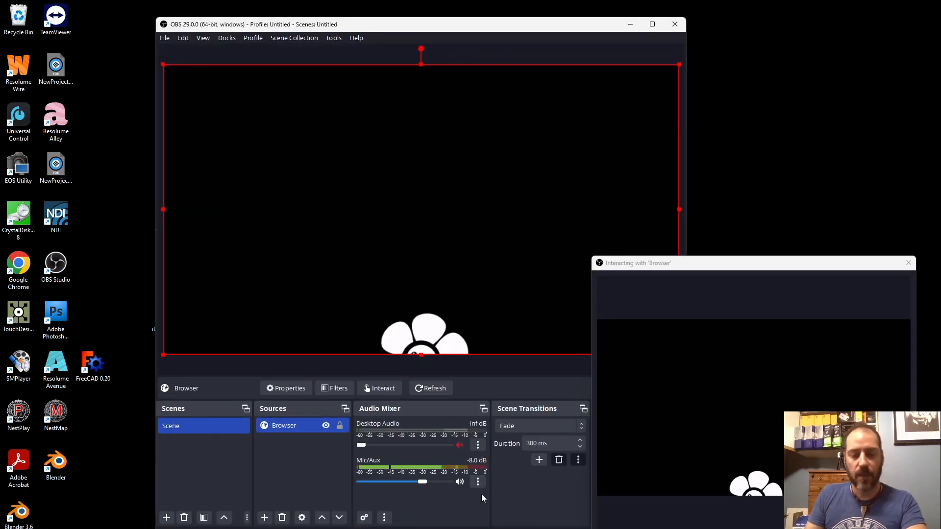
# Switch to NestDrop Midnight Edition and preview the Spout_OBS_Filter_1 feed among the Spout Sprites
pyautogui.moveTo(461, 528)
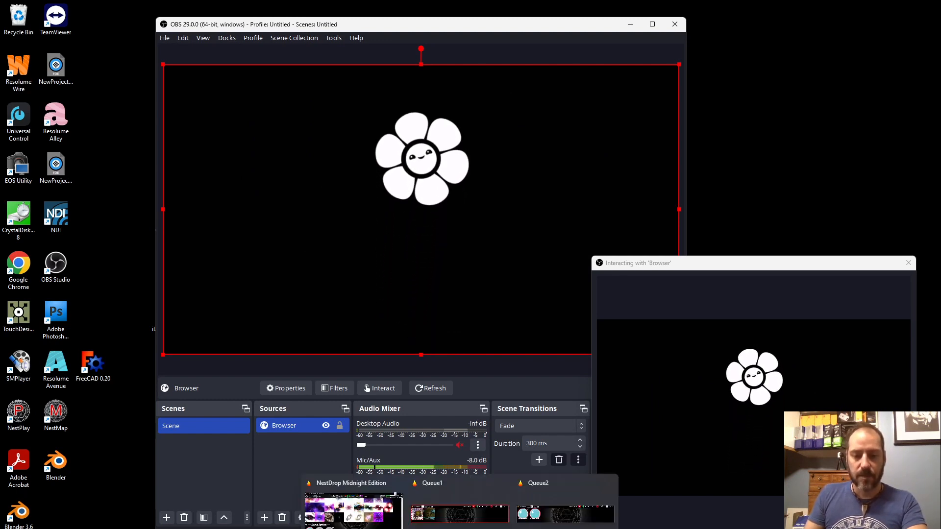
pyautogui.click(353, 510)
pyautogui.moveTo(222, 374)
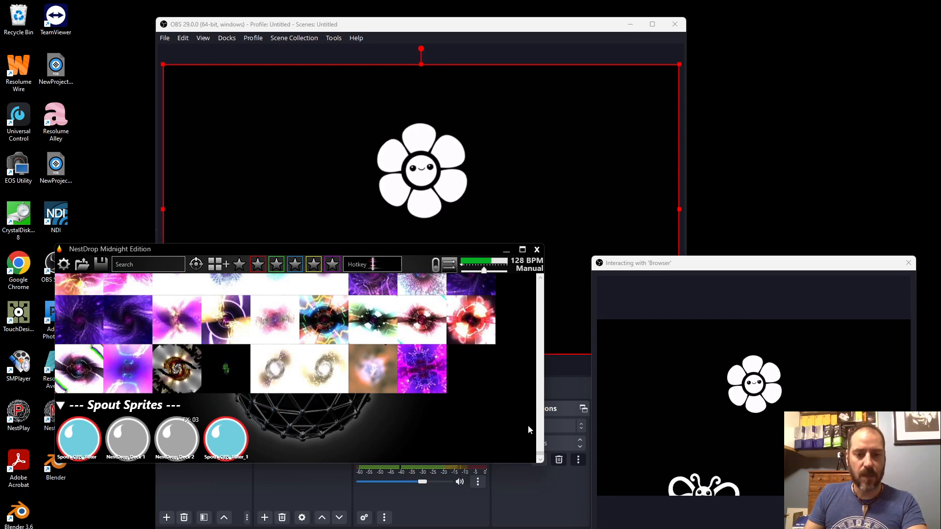
pyautogui.moveTo(63, 440)
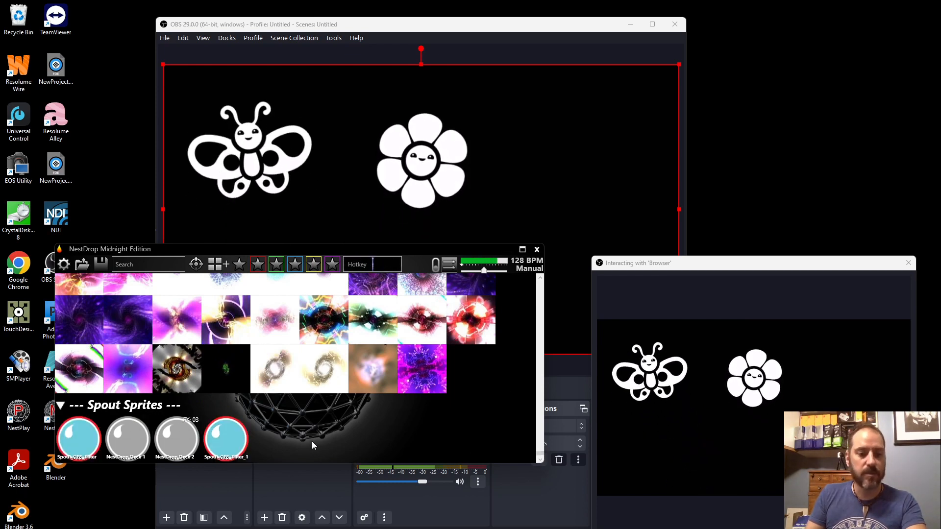
pyautogui.moveTo(224, 435)
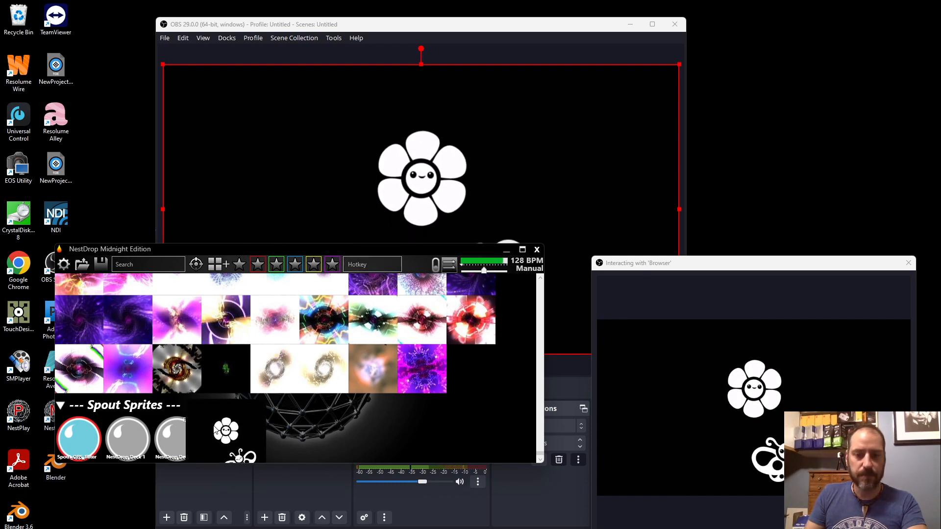
pyautogui.click(216, 431)
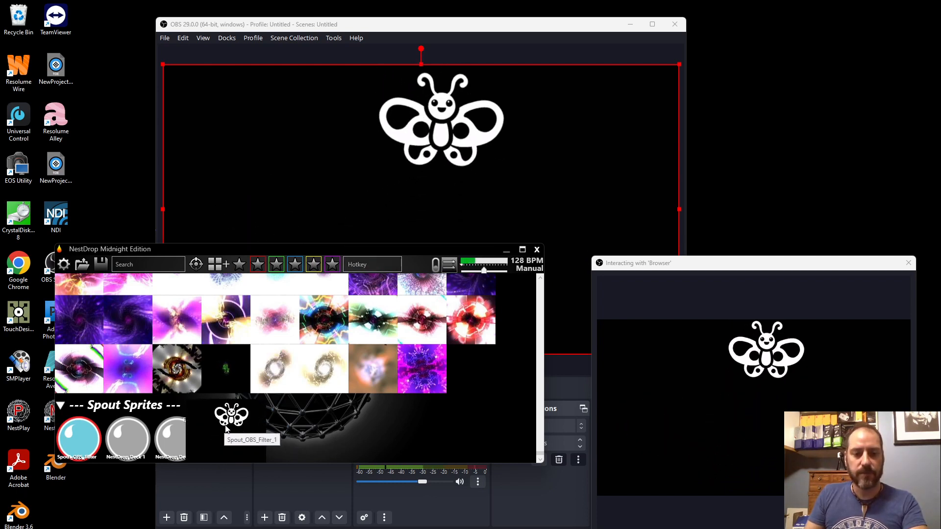
# Bring up Queue2, clear its existing sprites and add the Spout_OBS_Filter_1 sprite to it
pyautogui.moveTo(524, 528)
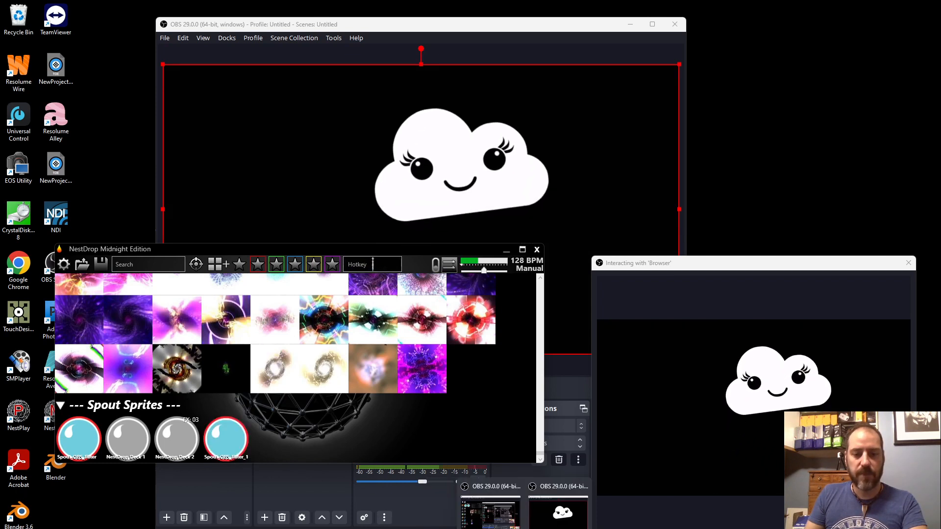
pyautogui.moveTo(459, 528)
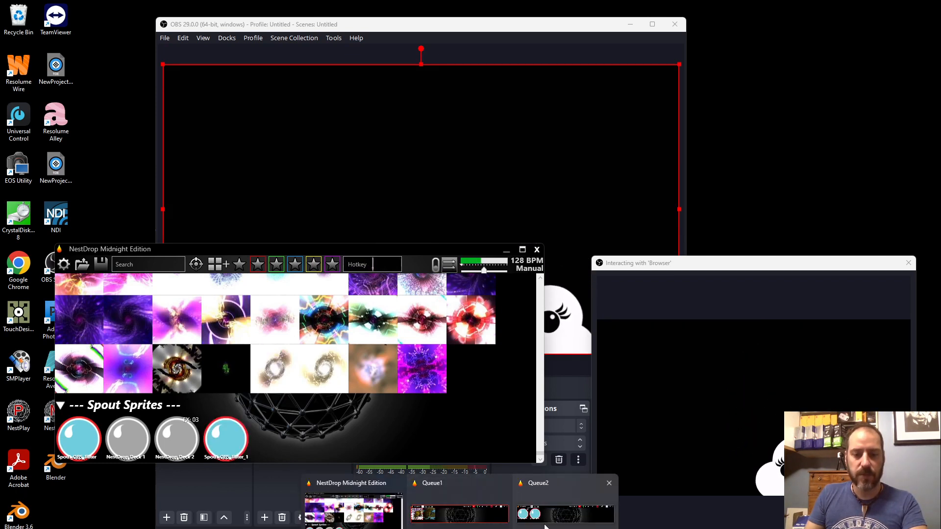
pyautogui.click(563, 510)
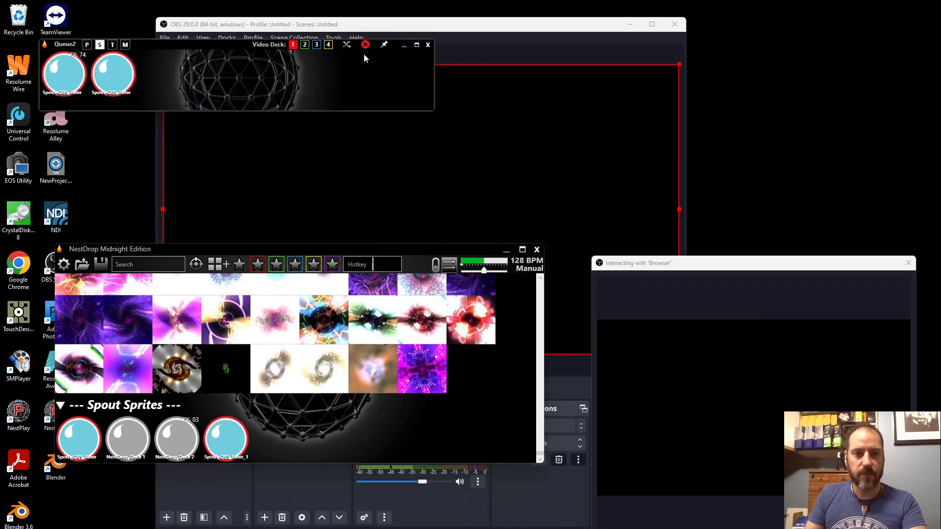
pyautogui.click(489, 317)
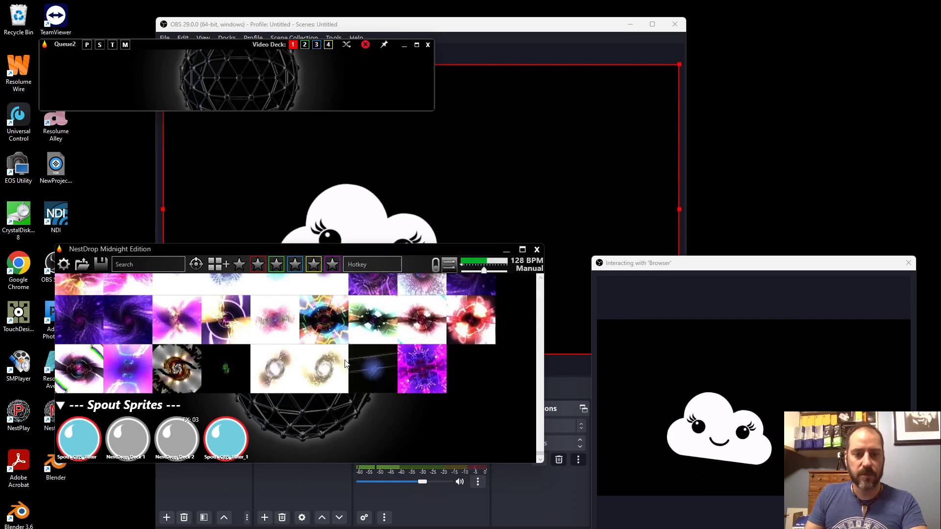
pyautogui.moveTo(231, 440); pyautogui.dragTo(231, 441)
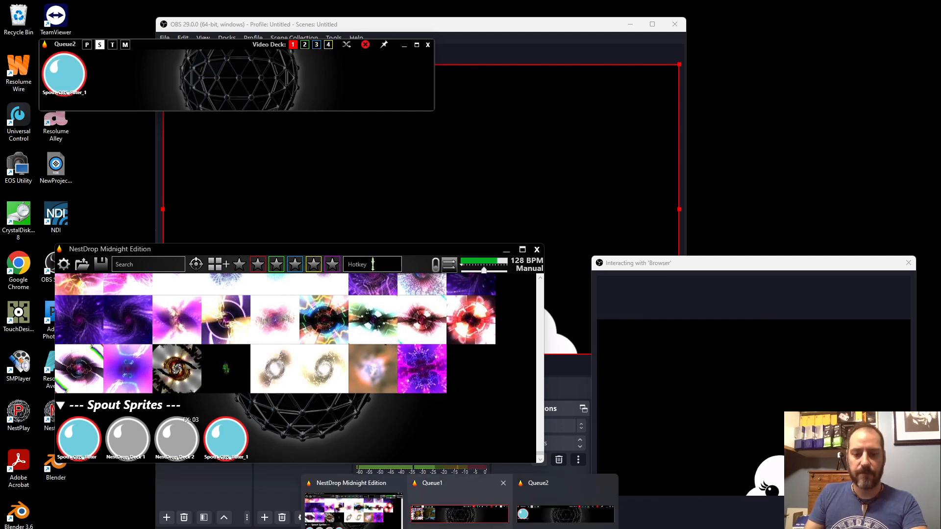
# Bring up Queue1, move it and the Deck 1 output window clear of the other windows, and play Queue1's first preset
pyautogui.click(475, 524)
pyautogui.moveTo(272, 143); pyautogui.dragTo(156, 151)
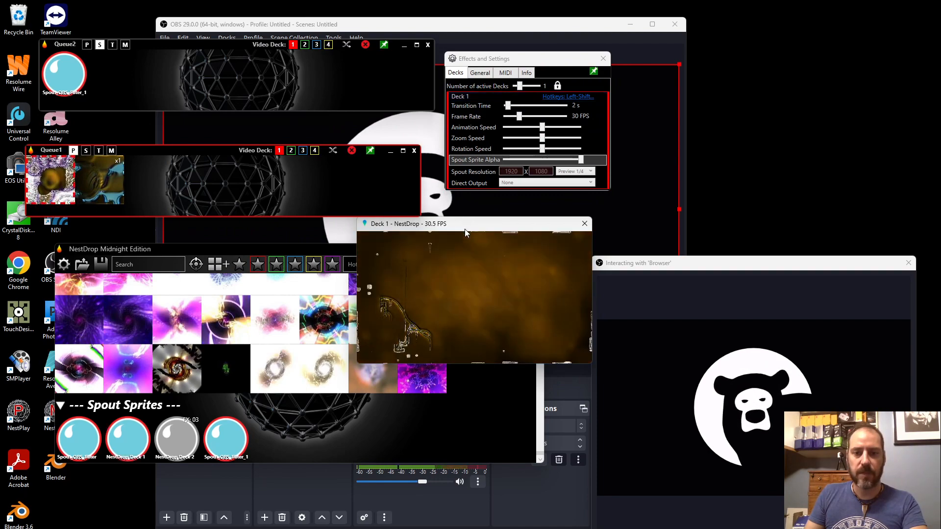
pyautogui.moveTo(465, 226); pyautogui.dragTo(756, 82)
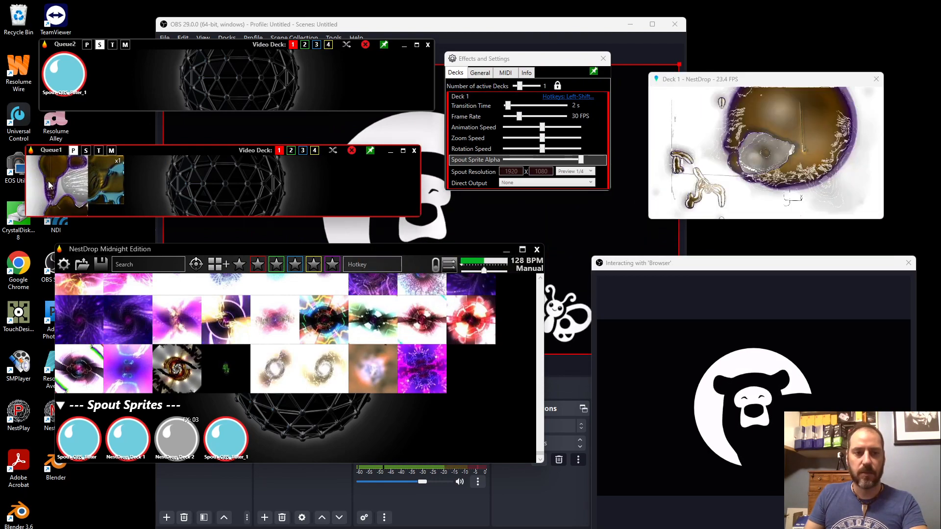
pyautogui.click(49, 182)
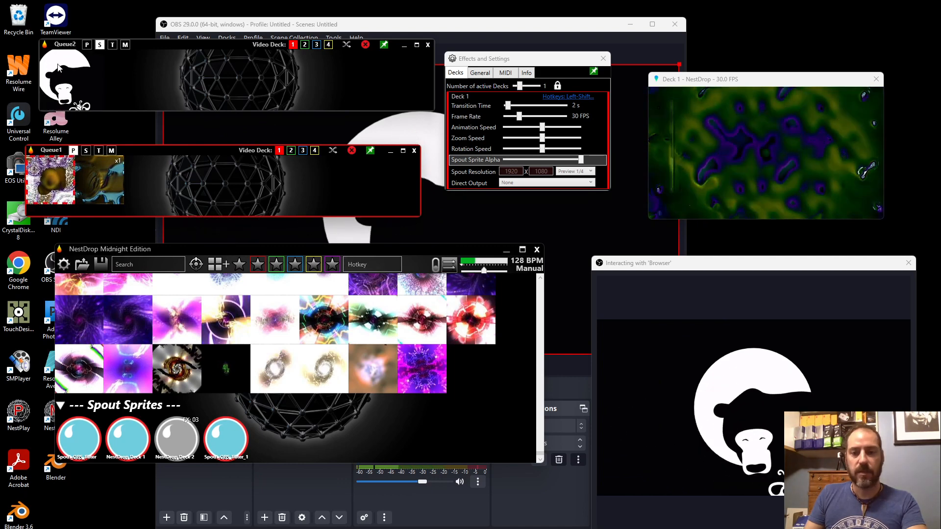
# Activate the Spout_OBS_Filter_1 sprite in Queue2 as an overlay on the Deck 1 visuals
pyautogui.click(58, 63)
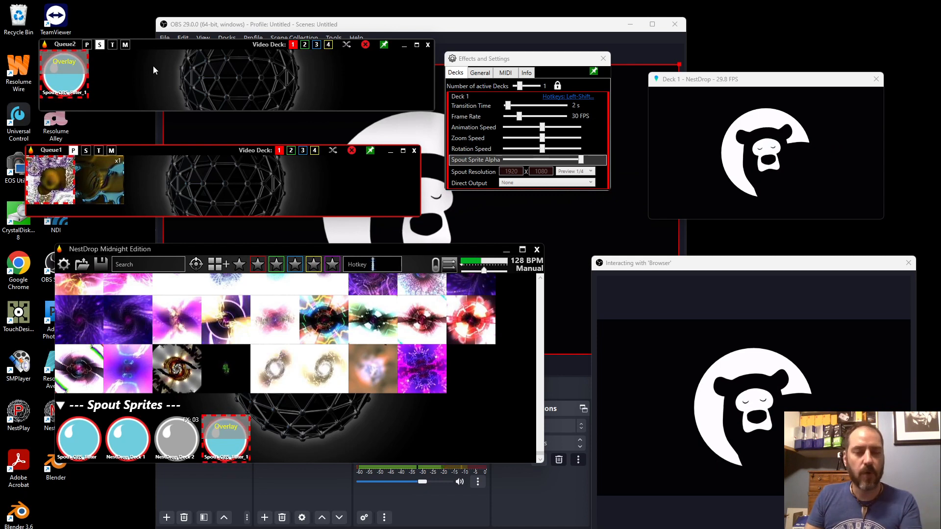
pyautogui.click(66, 64)
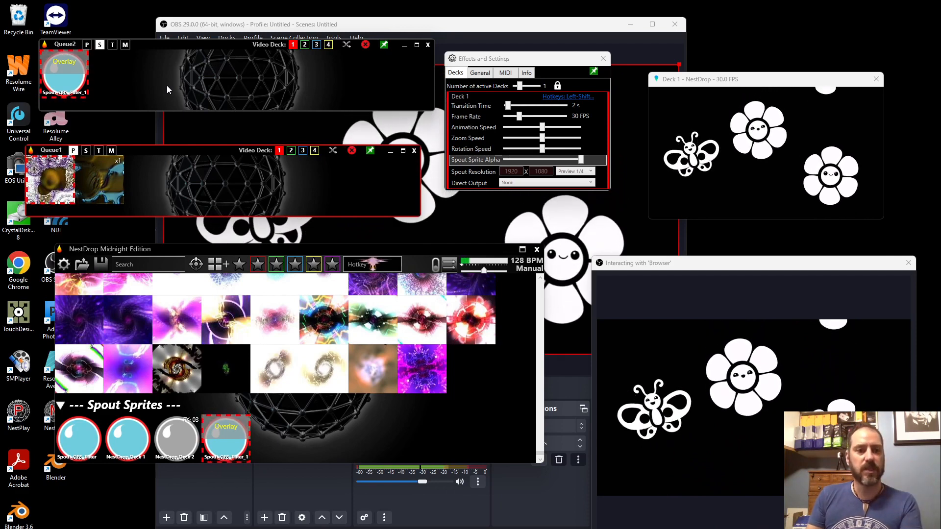
pyautogui.moveTo(66, 72)
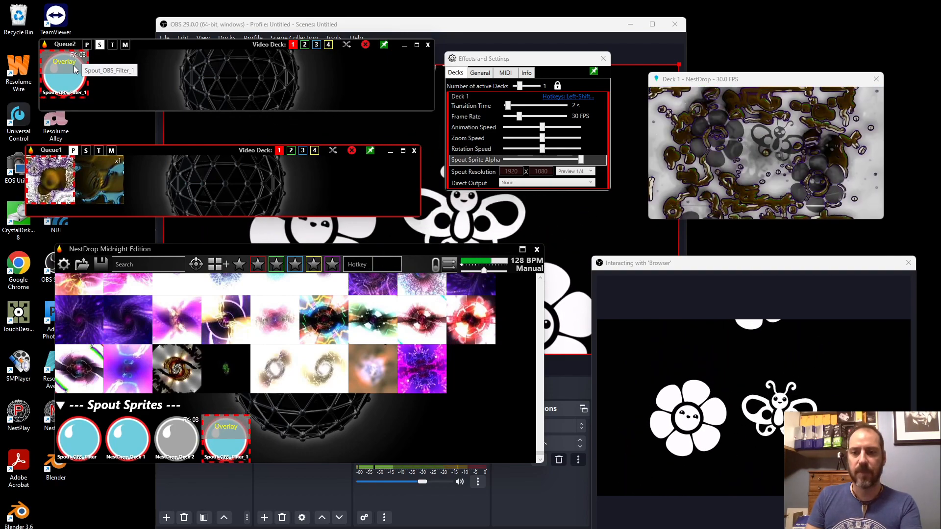
pyautogui.scroll(1, 75, 70)
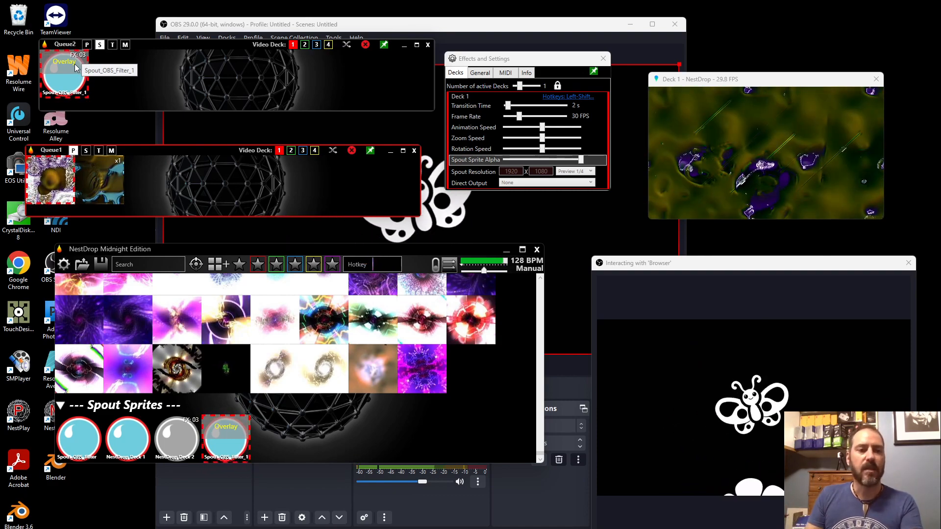
# Set the Queue2 Spout_OBS_Filter_1 sprite to FX 84 and play Queue1's second preset beneath it on Deck 1
pyautogui.scroll(-3, 74, 65)
pyautogui.scroll(-1, 63, 64)
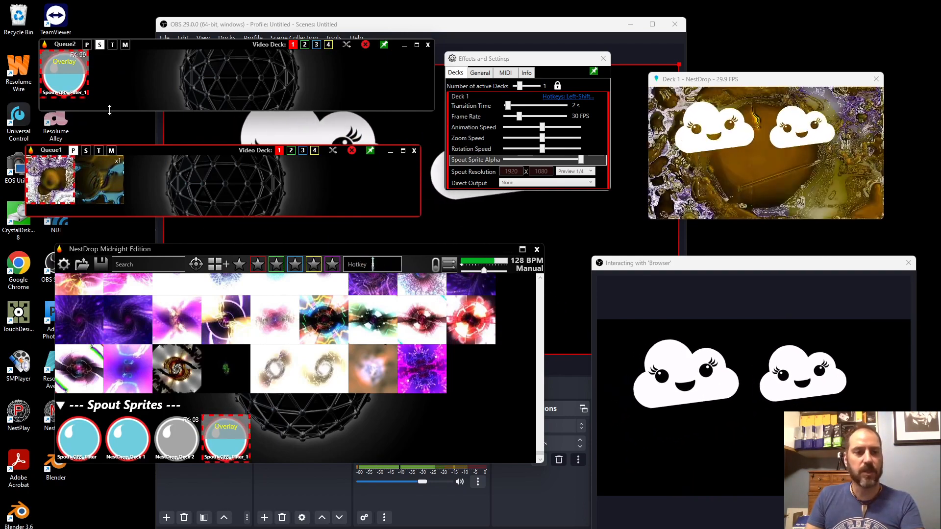
pyautogui.click(62, 68)
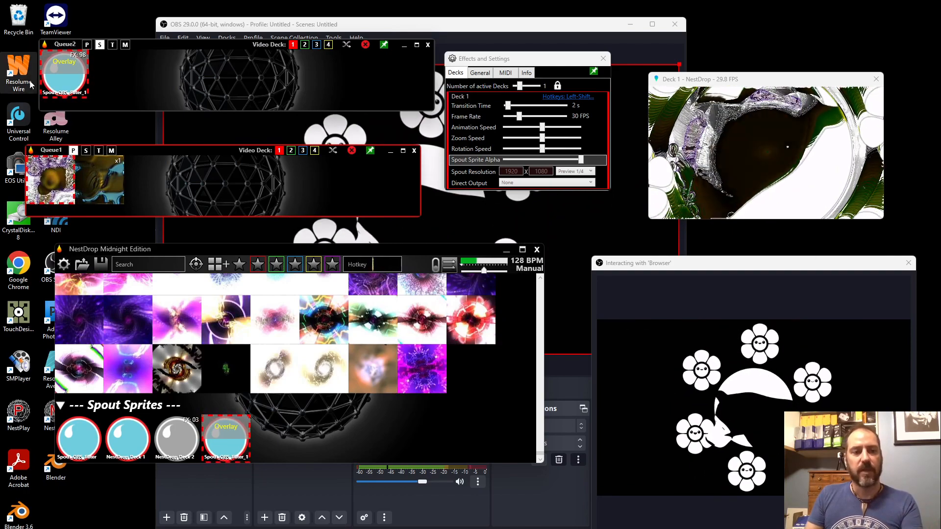
pyautogui.moveTo(69, 72)
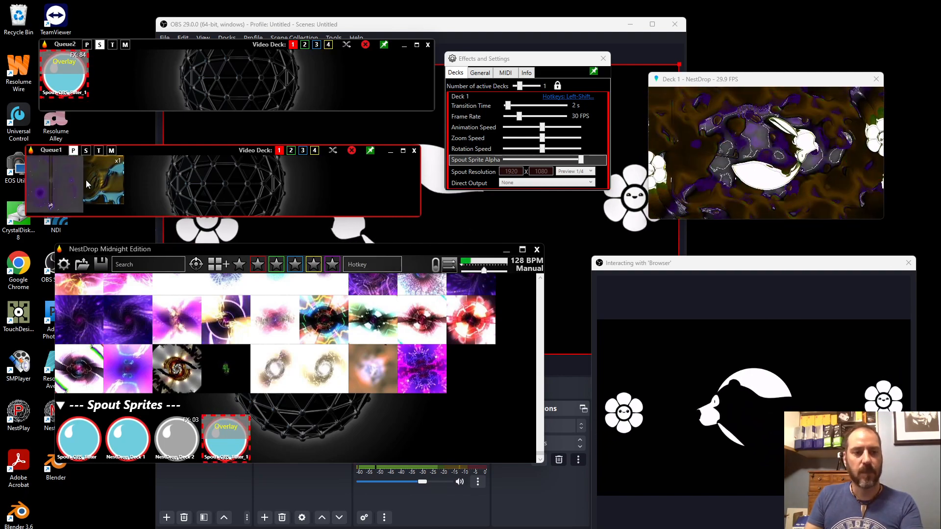
pyautogui.click(98, 184)
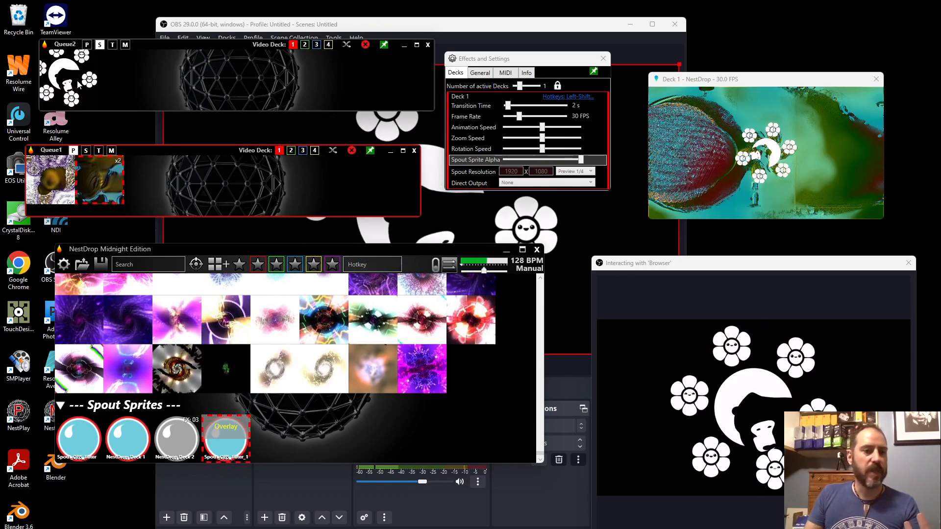
pyautogui.click(77, 69)
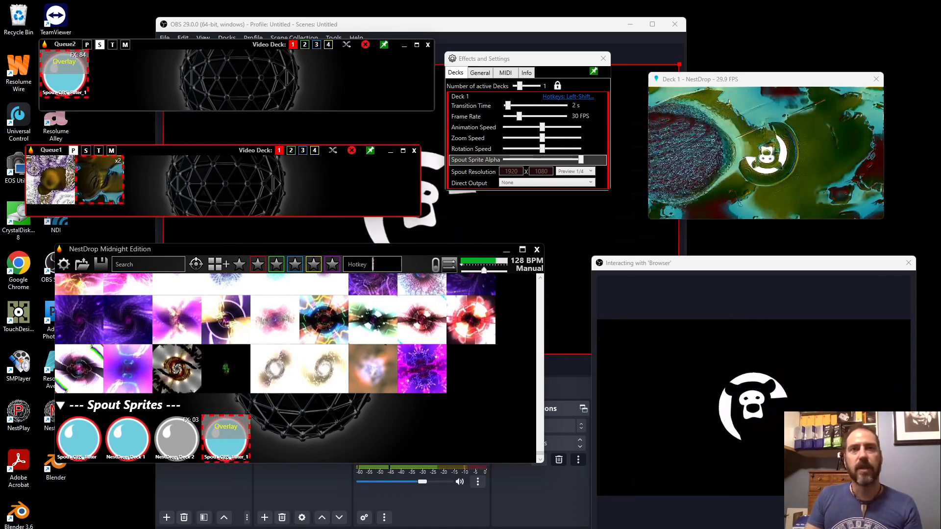
# Open milk2_spt.ini from the Plugins folder inside NestDrop's Release folder and bring its text window into view
pyautogui.moveTo(303, 0); pyautogui.dragTo(432, 252)
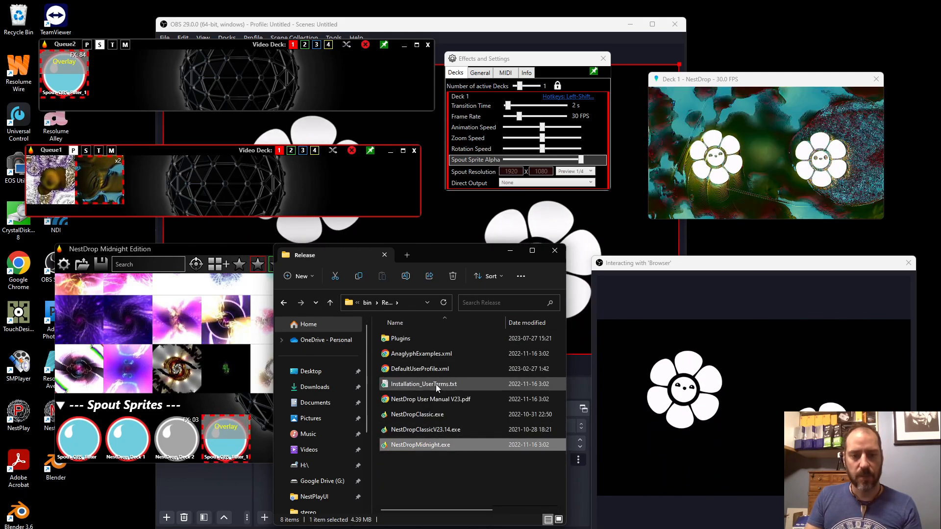
pyautogui.doubleClick(426, 337)
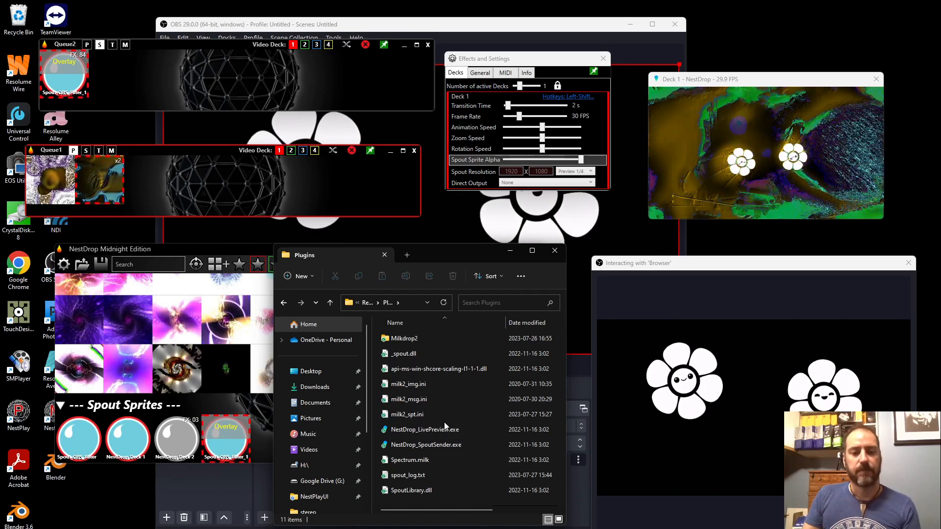
pyautogui.click(426, 413)
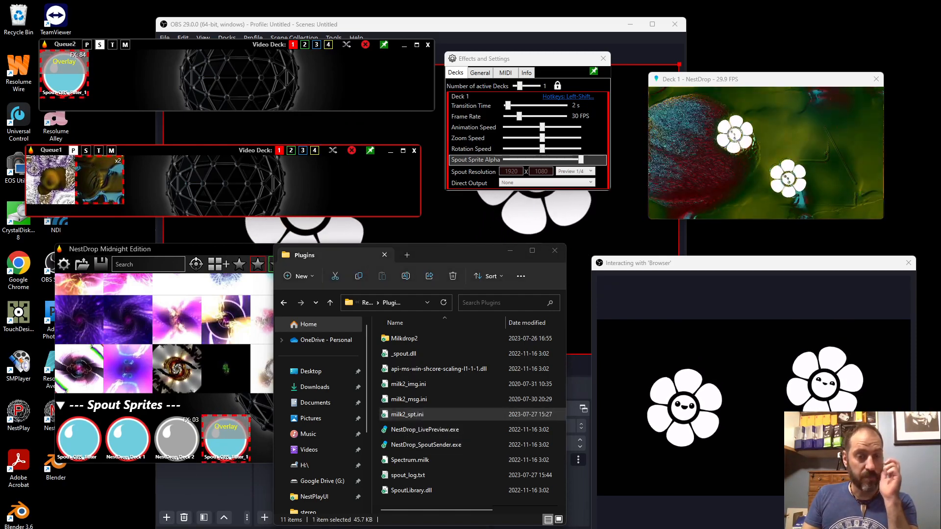
pyautogui.moveTo(245, 0); pyautogui.dragTo(452, 232)
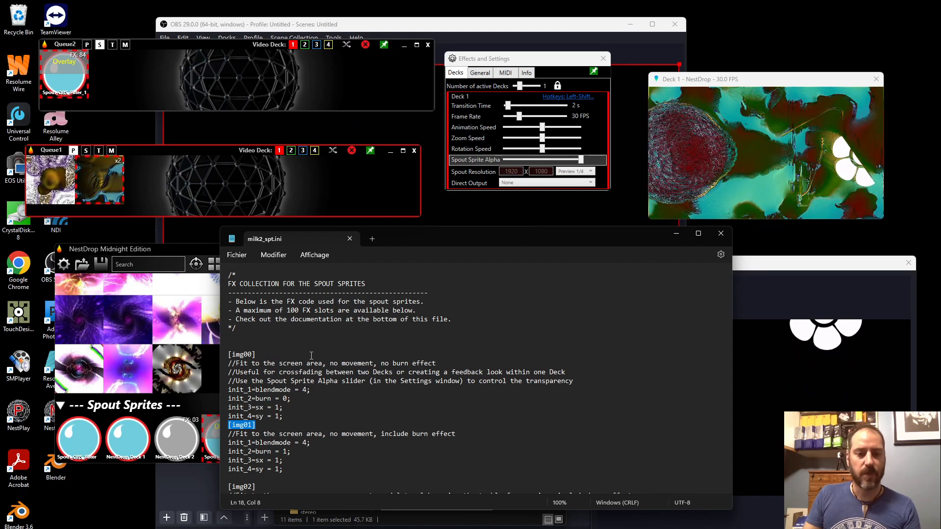
# Examine the Spout sprite FX definitions in milk2_spt.ini, comparing the burn settings of slots such as img71 to img73
pyautogui.scroll(-7, 312, 355)
pyautogui.scroll(-5, 294, 363)
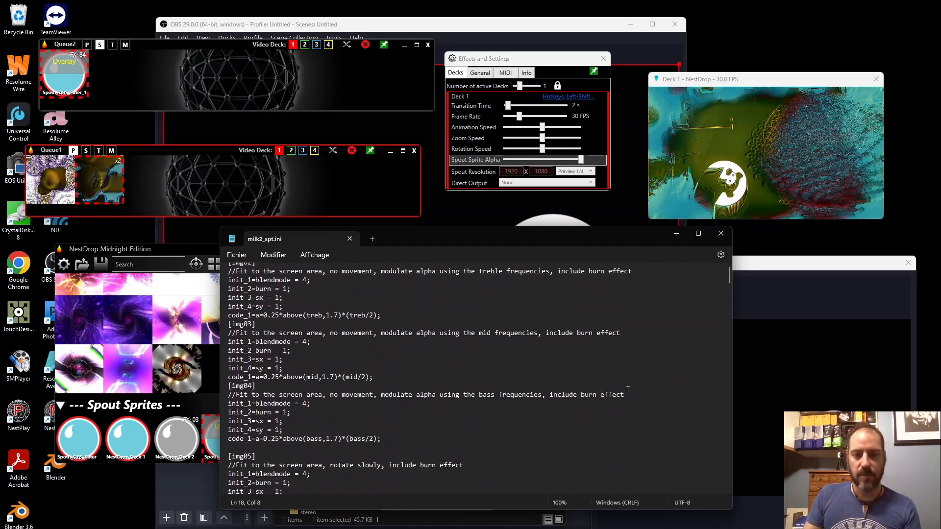
pyautogui.moveTo(729, 290); pyautogui.dragTo(744, 402)
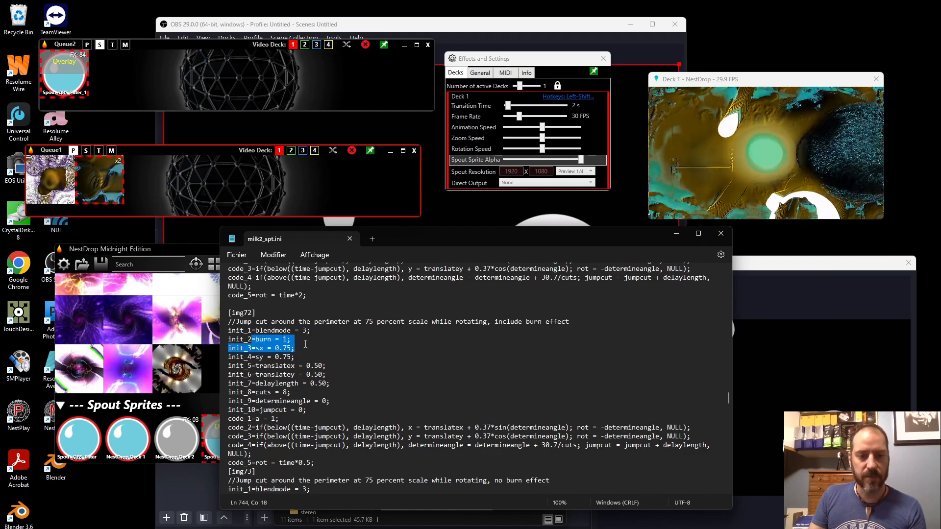
pyautogui.scroll(-3, 314, 353)
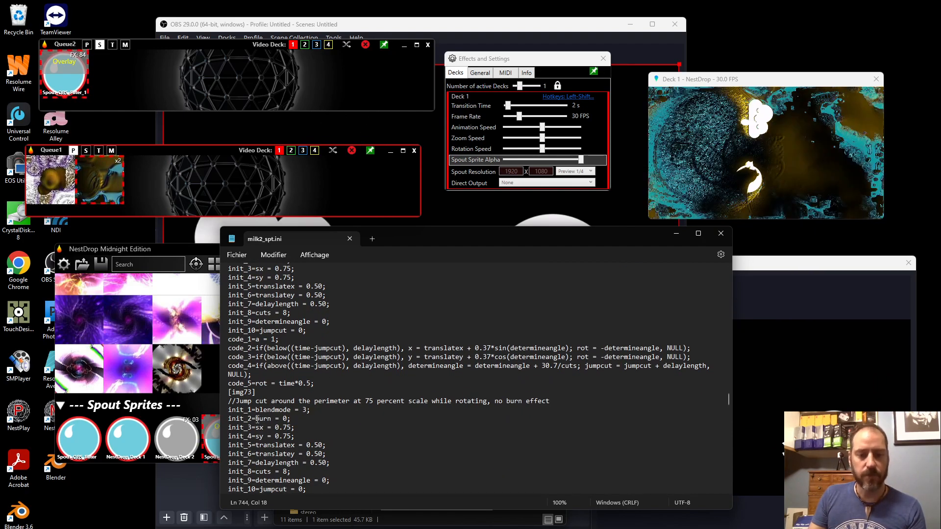
pyautogui.scroll(10, 319, 423)
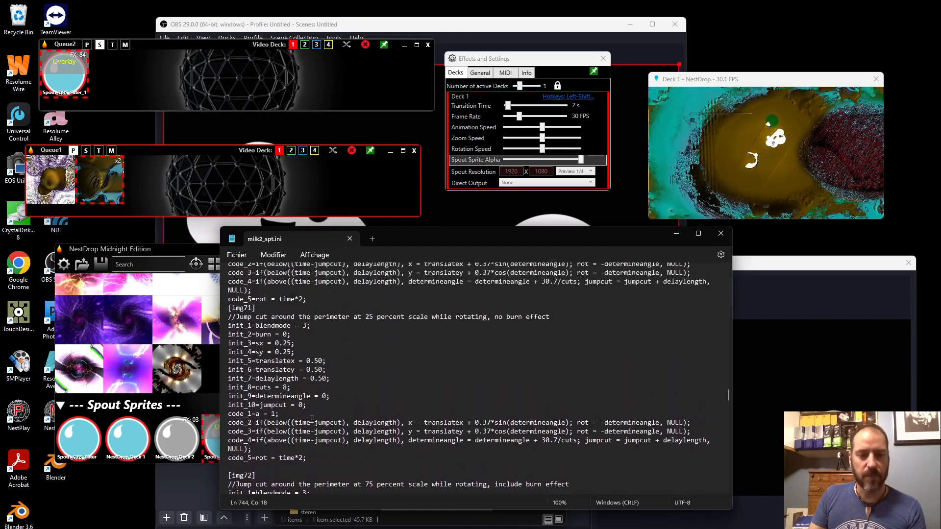
pyautogui.scroll(1, 309, 385)
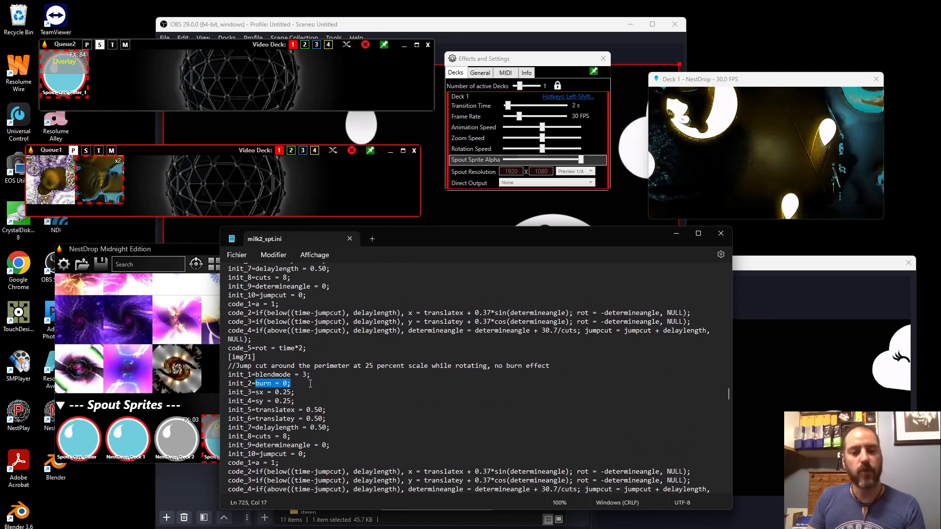
pyautogui.scroll(-4, 316, 383)
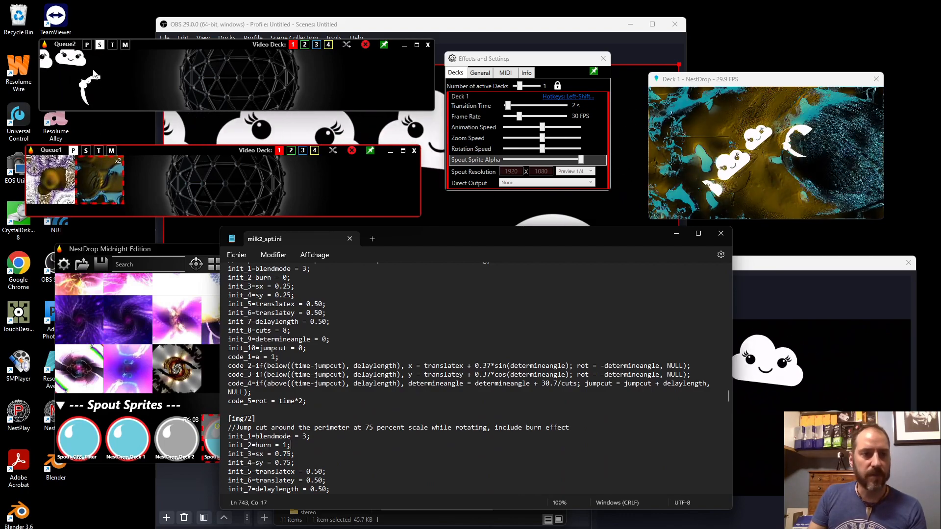
pyautogui.scroll(-20, 401, 368)
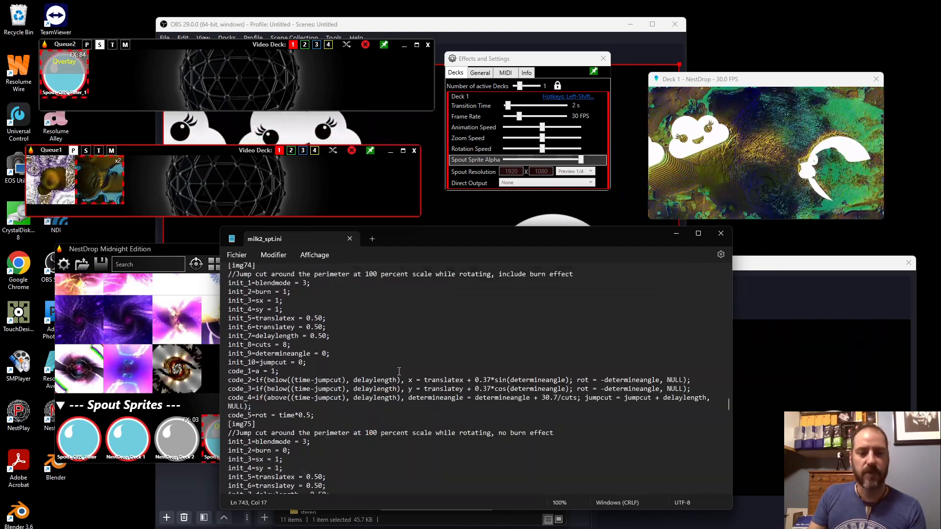
pyautogui.scroll(-20, 401, 368)
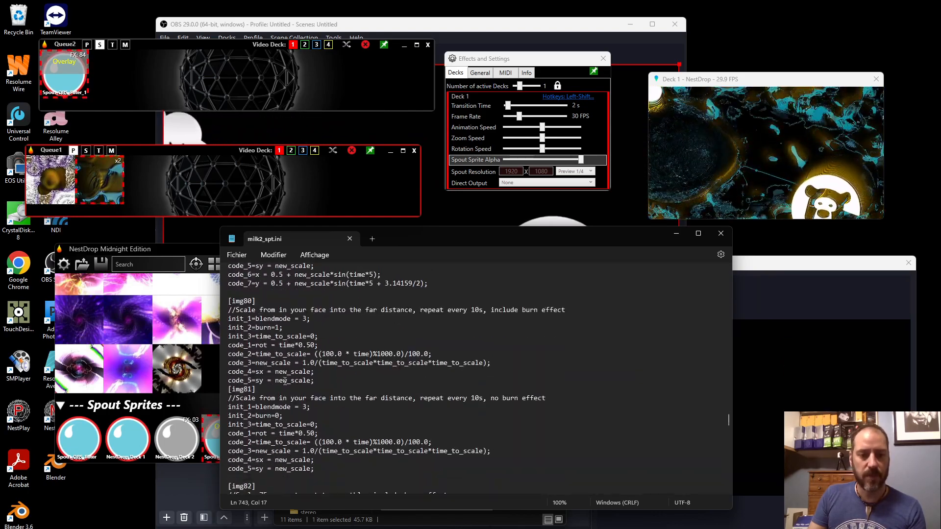
# Examine the blendmode, burn, rotation and scale lines of the img84 effect
pyautogui.scroll(-1, 277, 382)
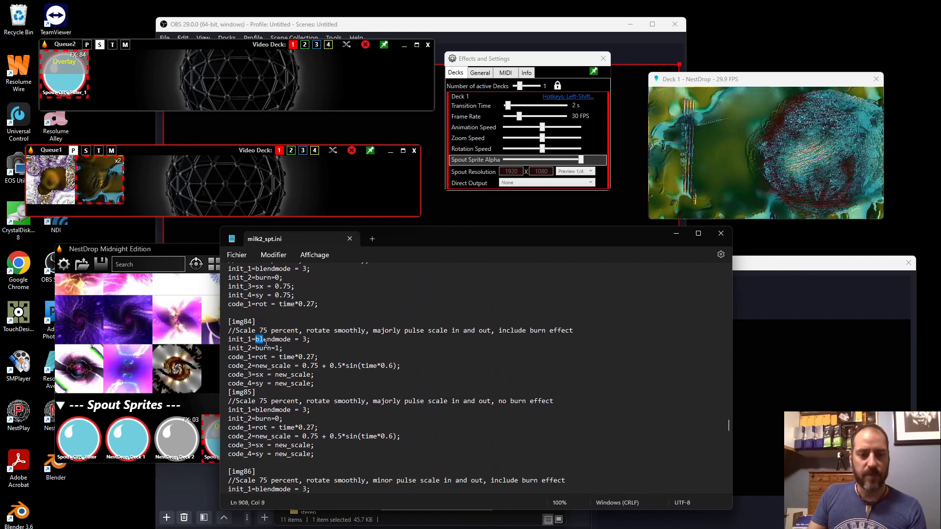
pyautogui.moveTo(256, 339); pyautogui.dragTo(310, 340)
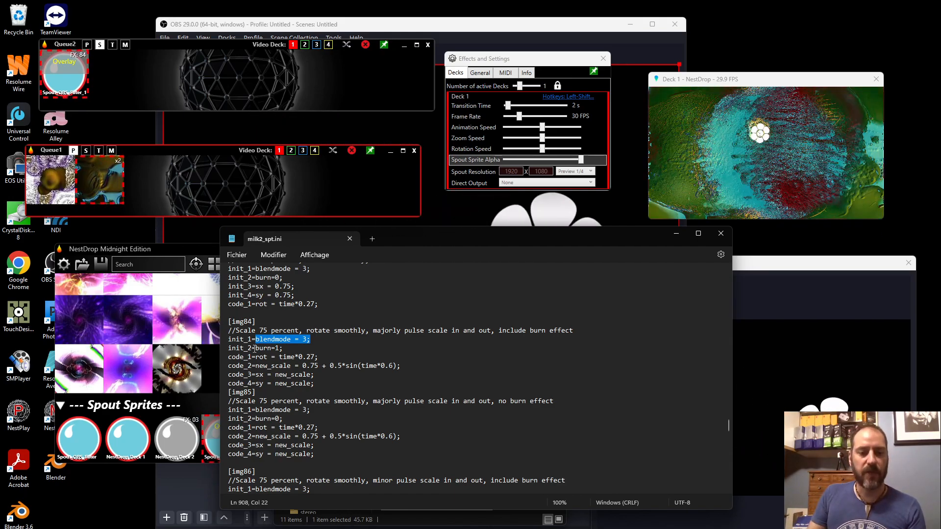
pyautogui.moveTo(251, 348); pyautogui.dragTo(292, 348)
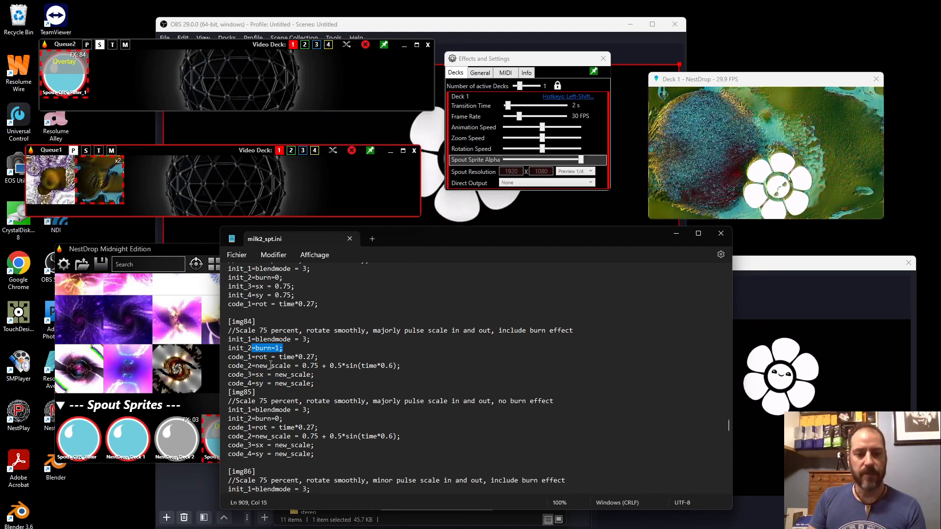
pyautogui.click(263, 384)
pyautogui.click(321, 384)
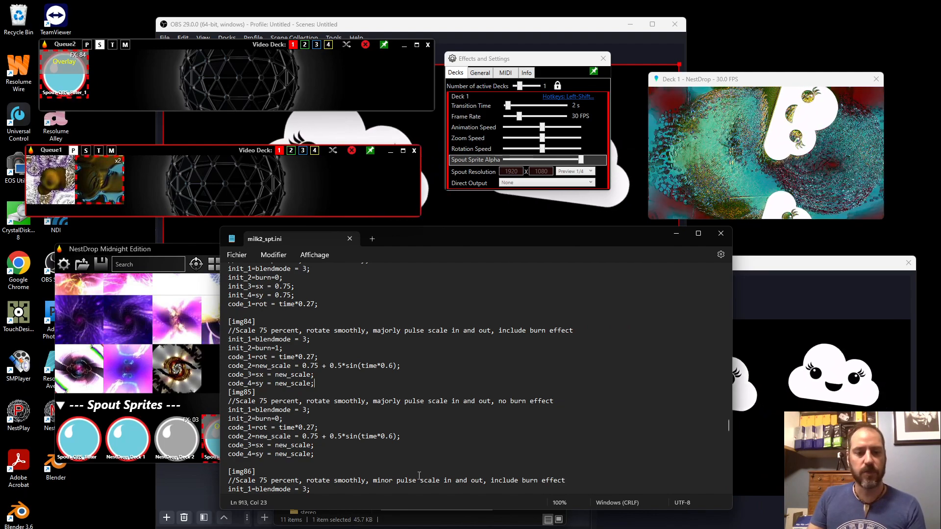
# Return to NestDrop Midnight Edition, set the number of active decks to 2, and place the Deck 2 window below Deck 1
pyautogui.click(196, 251)
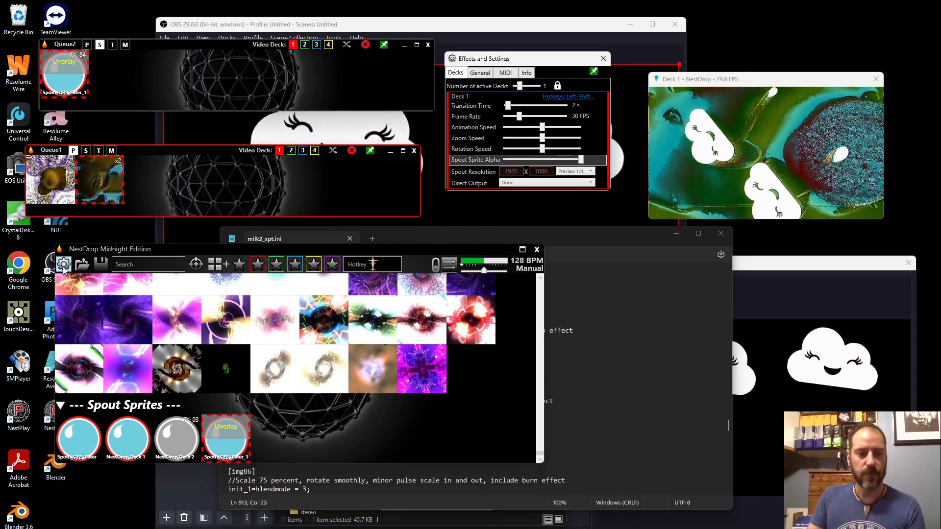
pyautogui.click(525, 86)
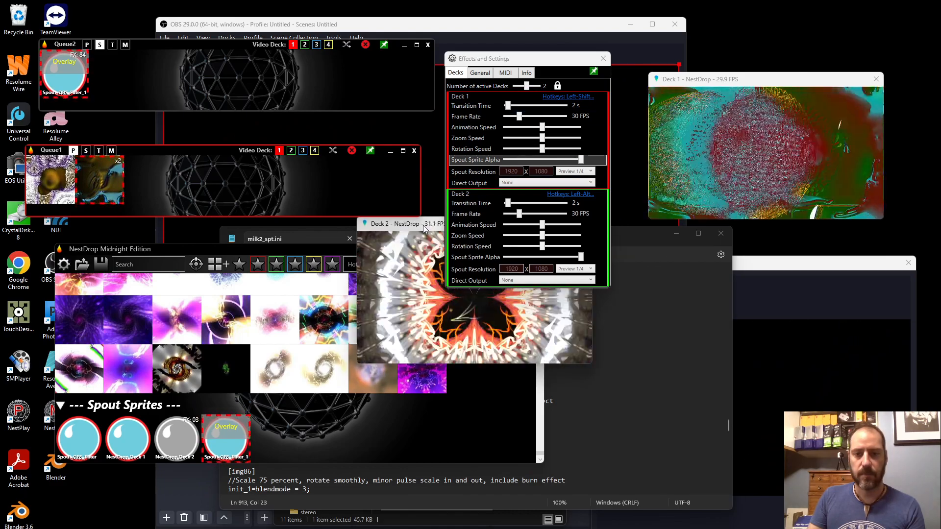
pyautogui.moveTo(422, 225); pyautogui.dragTo(708, 235)
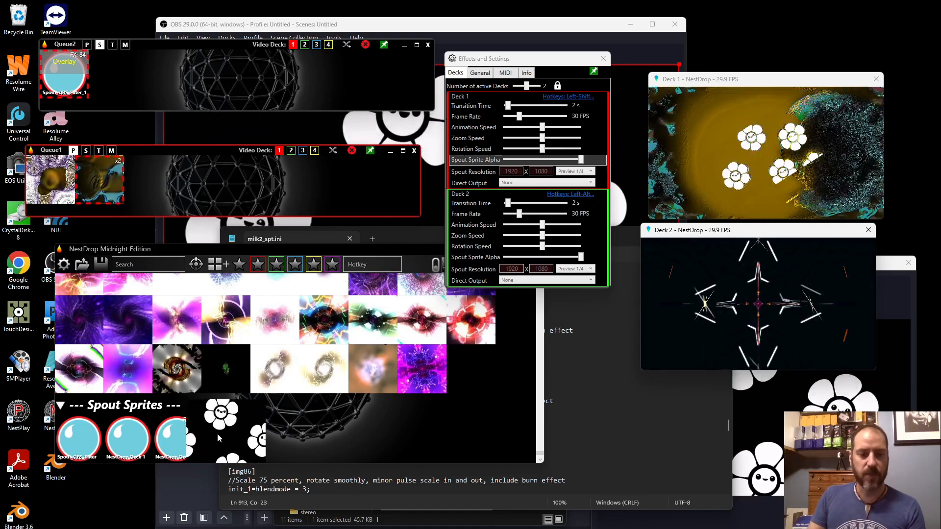
# Activate the library's Spout_OBS_Filter_1 sprite on Deck 2 and nudge the Deck 2 window slightly down
pyautogui.moveTo(219, 430)
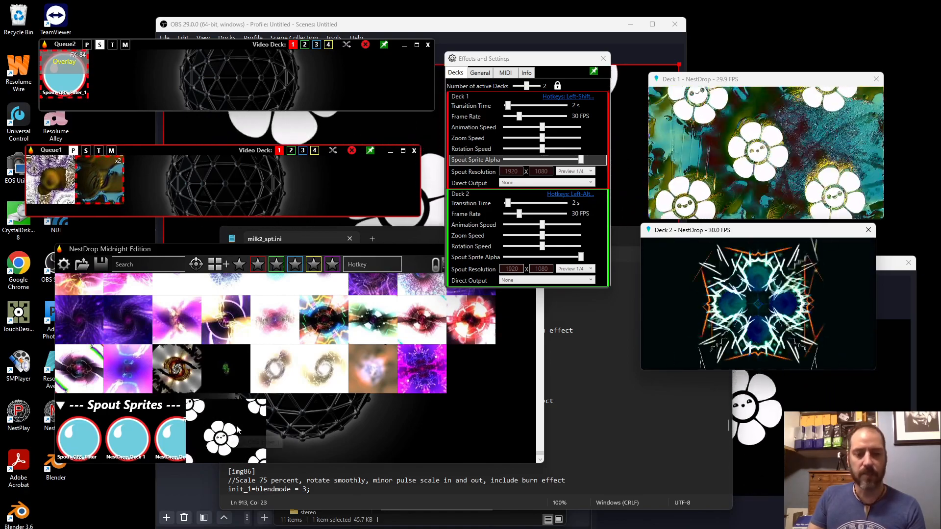
pyautogui.click(237, 429)
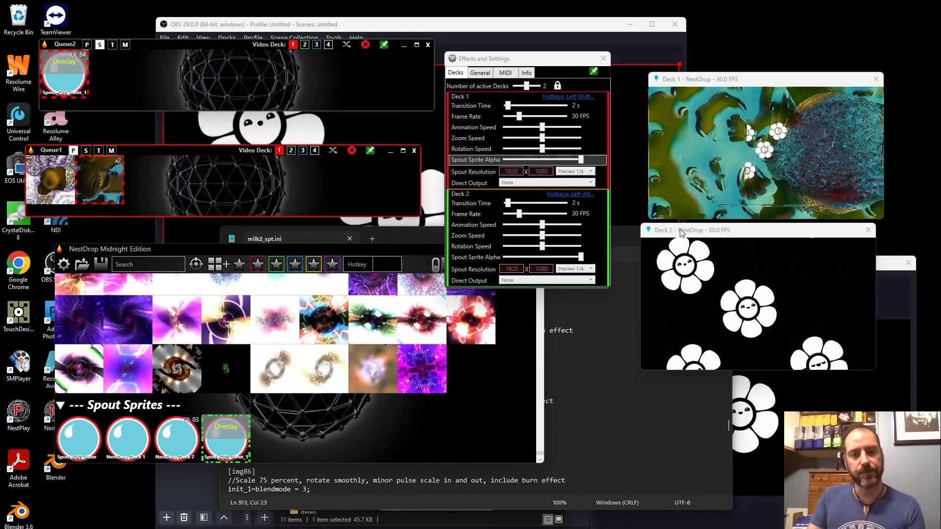
pyautogui.moveTo(681, 229)
pyautogui.mouseDown()
pyautogui.moveTo(666, 265)
pyautogui.moveTo(684, 237)
pyautogui.mouseUp()
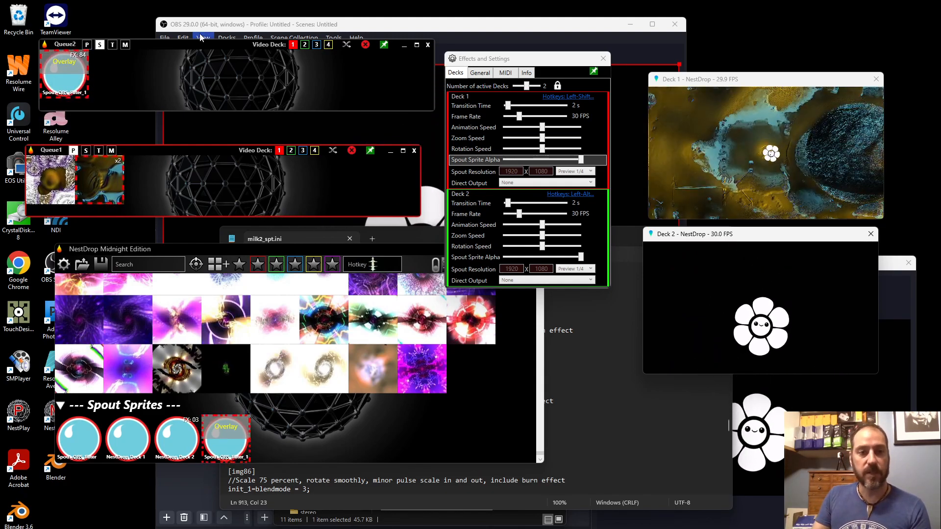
# Turn off the Queue2 sprite overlay on Deck 1 and overlay the NestDrop Deck 2 Spout sprite full-frame there instead
pyautogui.moveTo(54, 77)
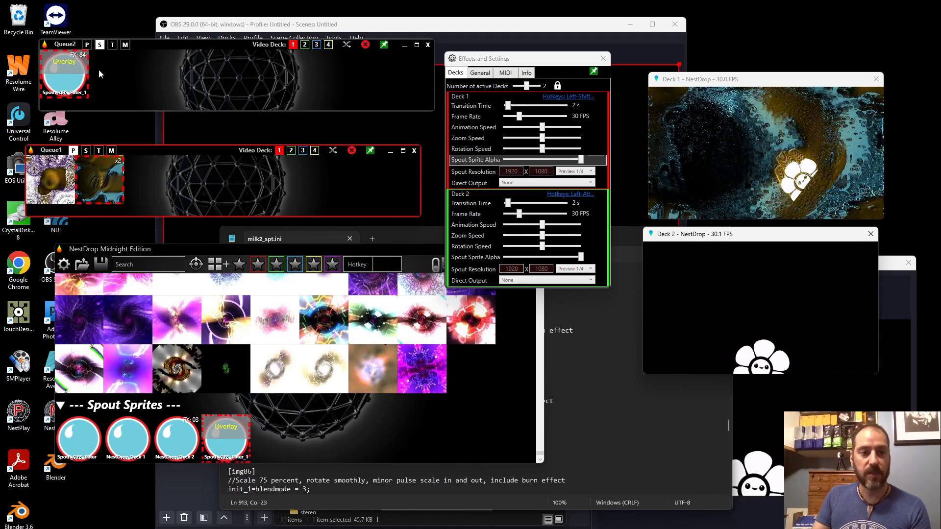
pyautogui.click(60, 63)
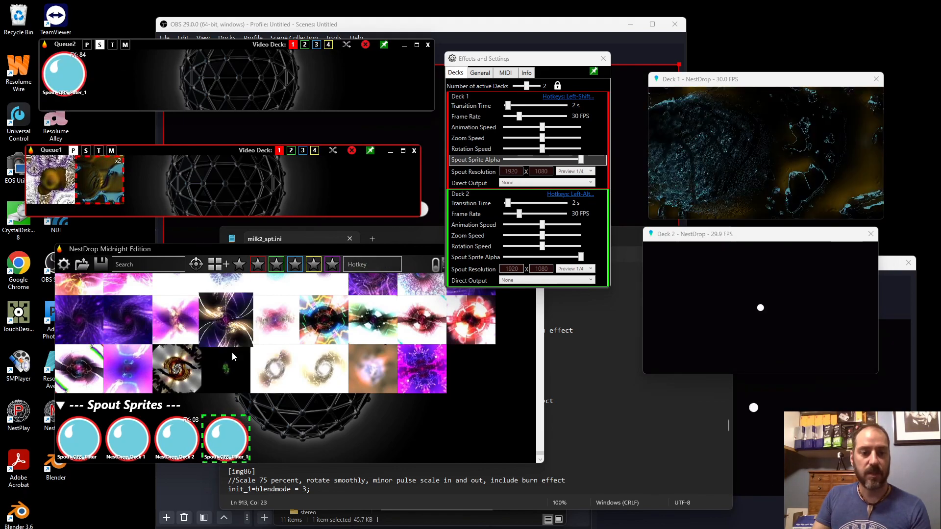
pyautogui.moveTo(174, 423)
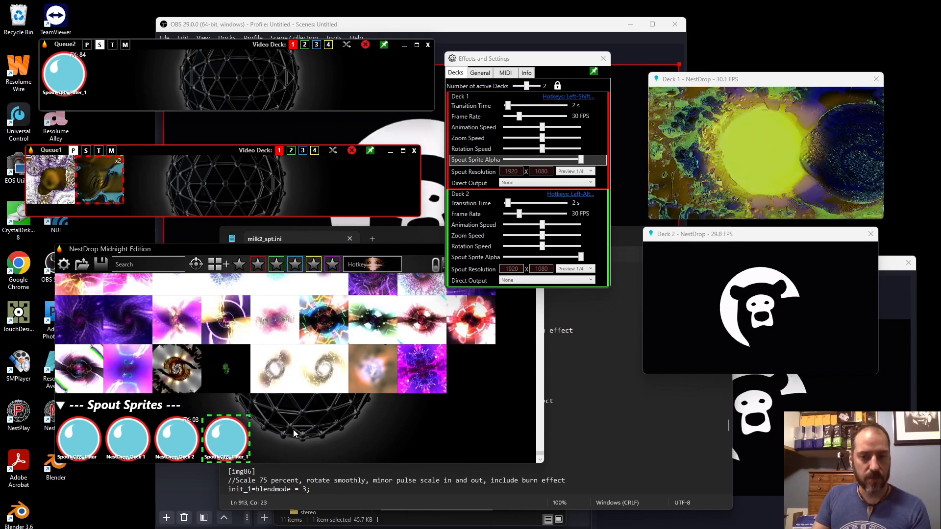
pyautogui.click(182, 429)
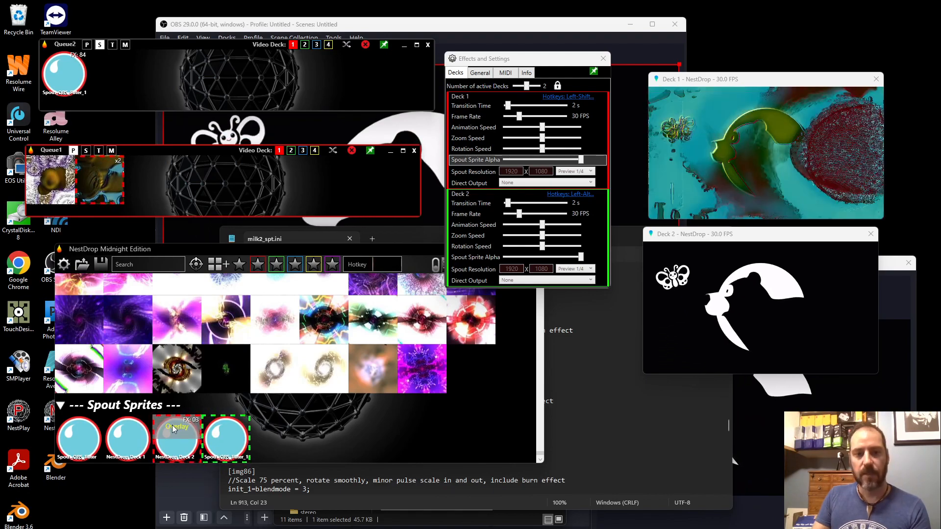
pyautogui.click(180, 432)
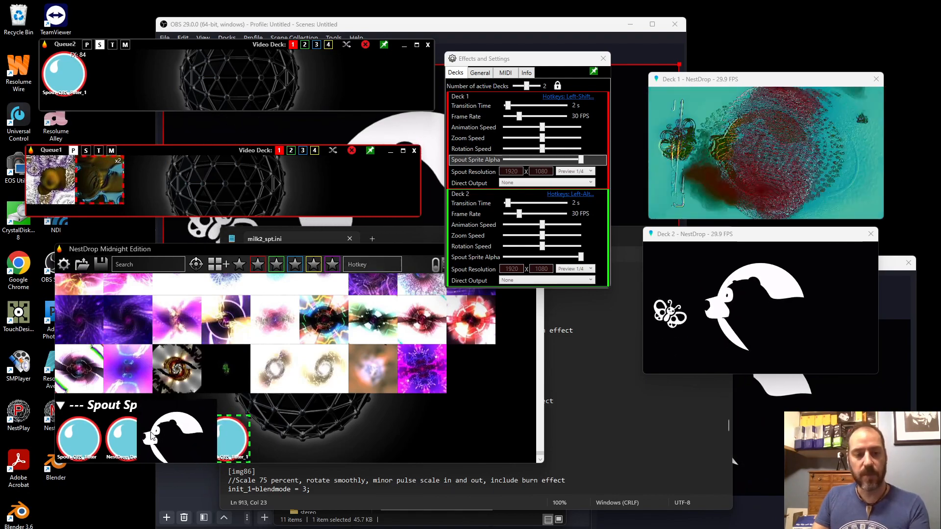
pyautogui.click(187, 437)
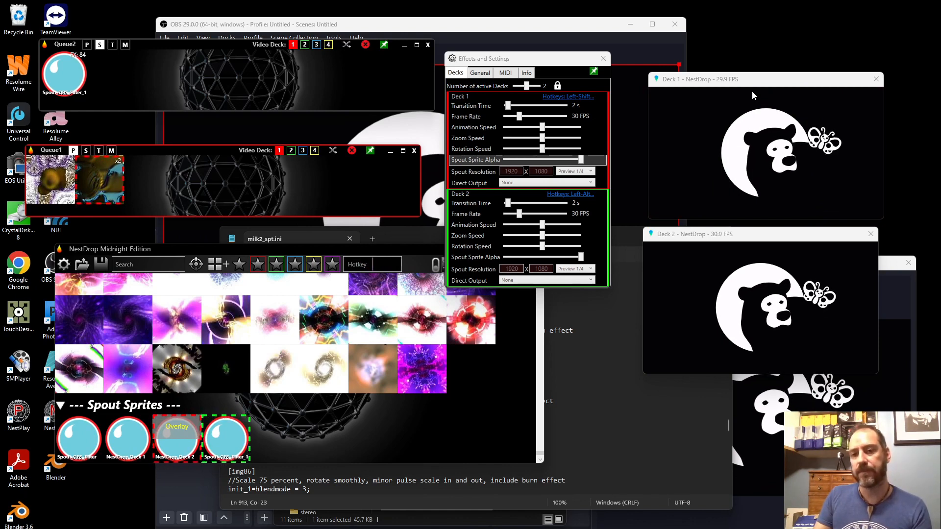
# Move the Deck 1 window slightly up and lower Deck 2's Spout Sprite Alpha to a little under half
pyautogui.moveTo(752, 90); pyautogui.dragTo(753, 72)
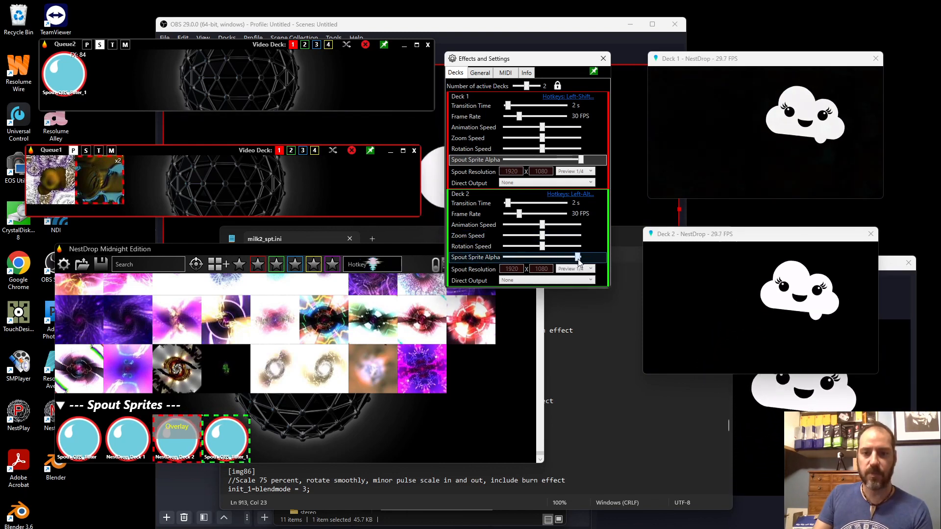
pyautogui.moveTo(573, 258); pyautogui.dragTo(534, 266)
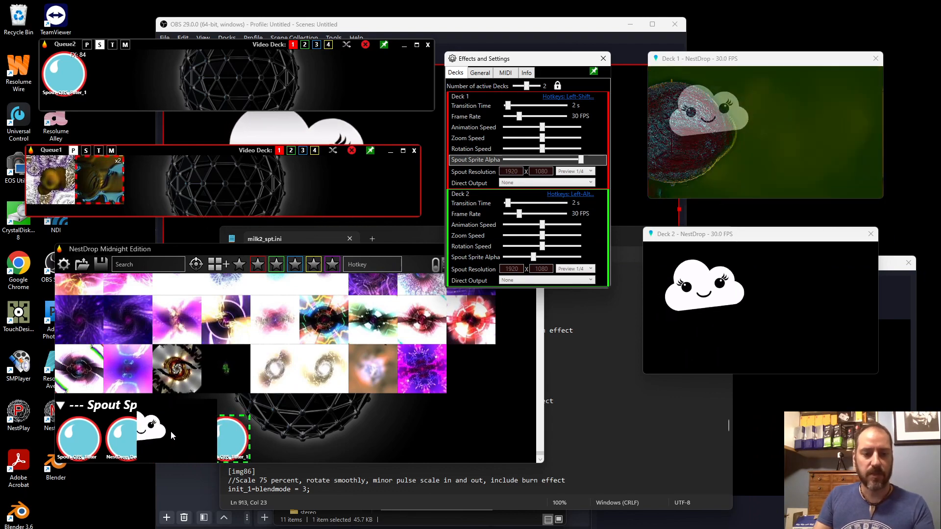
# Overlay the NestDrop Deck 2 Spout sprite on Deck 1, try a mid-level Deck 2 Spout Sprite Alpha, and lower it to about a quarter
pyautogui.click(172, 431)
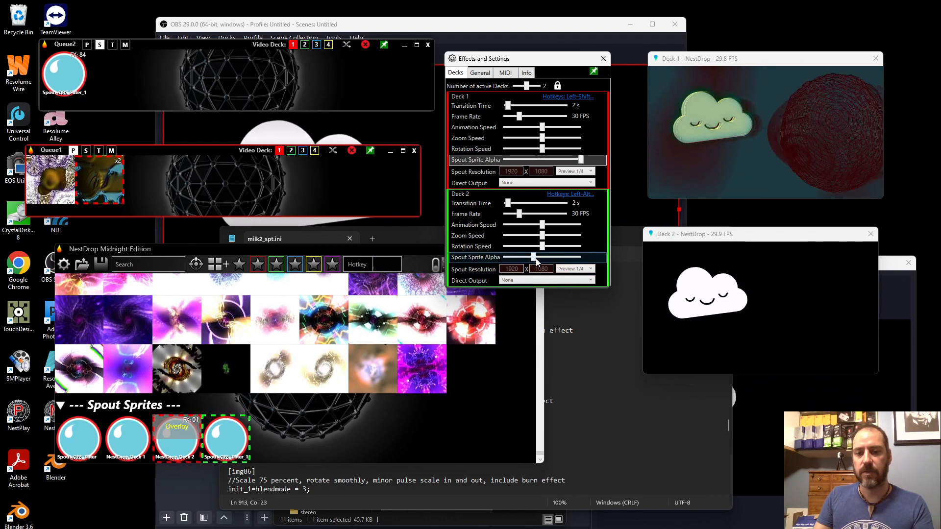
pyautogui.moveTo(534, 257); pyautogui.dragTo(593, 266)
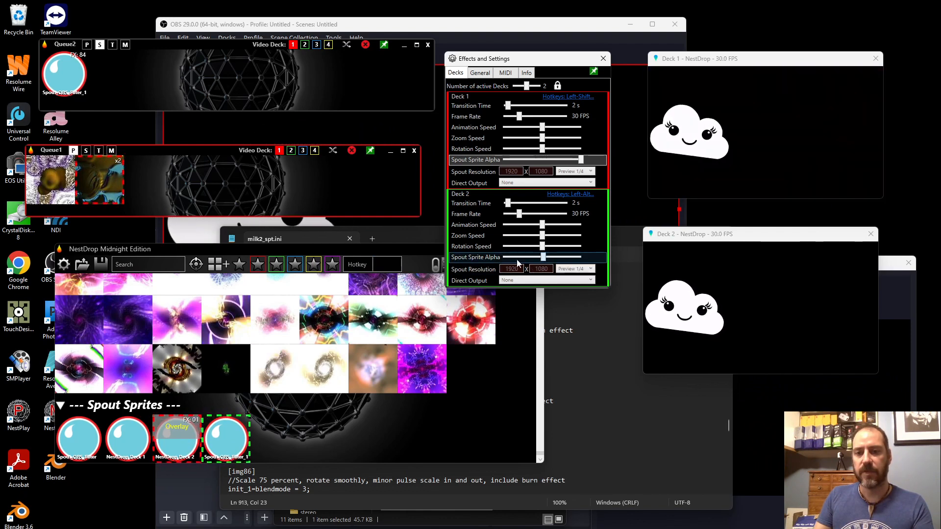
pyautogui.moveTo(516, 260)
pyautogui.mouseDown()
pyautogui.moveTo(576, 267)
pyautogui.moveTo(524, 268)
pyautogui.mouseUp()
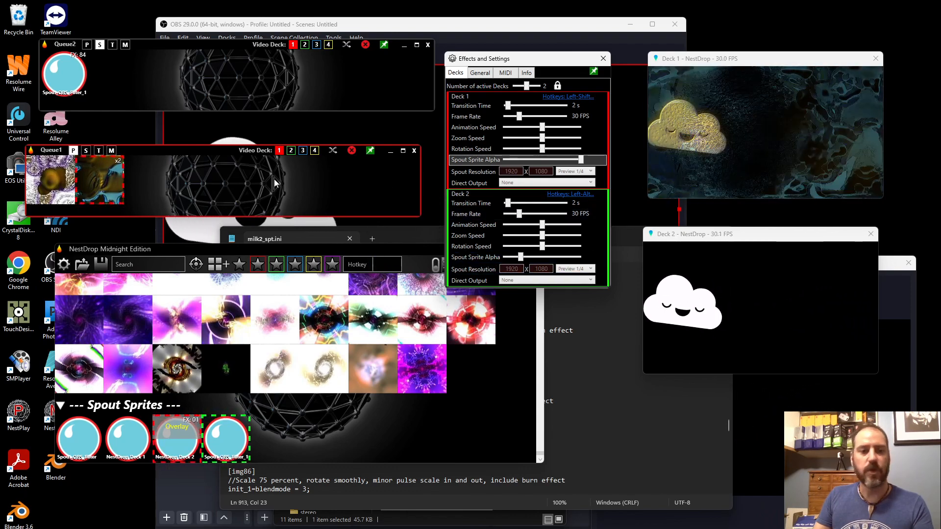
# Play Queue1's first preset on Deck 1 and sweep Deck 2's Spout Sprite Alpha down to zero and back up to full
pyautogui.click(46, 195)
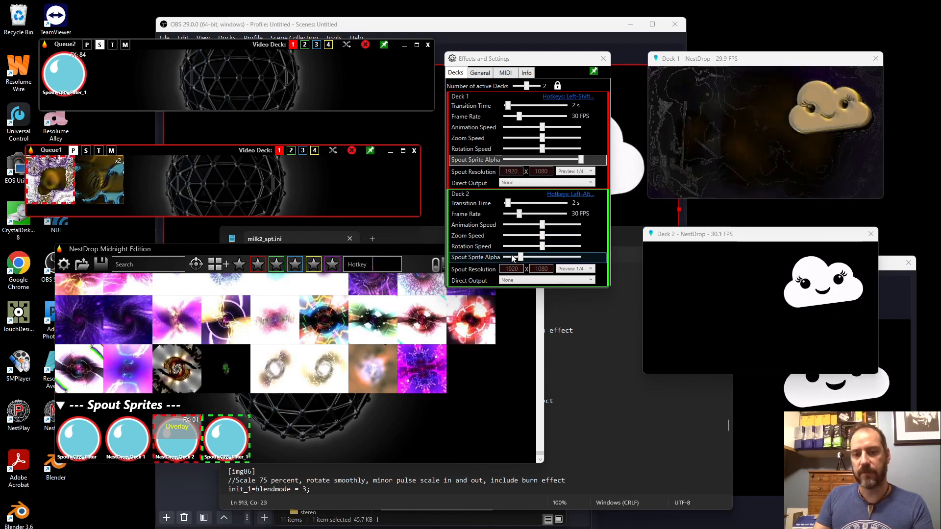
pyautogui.moveTo(520, 258); pyautogui.dragTo(436, 258)
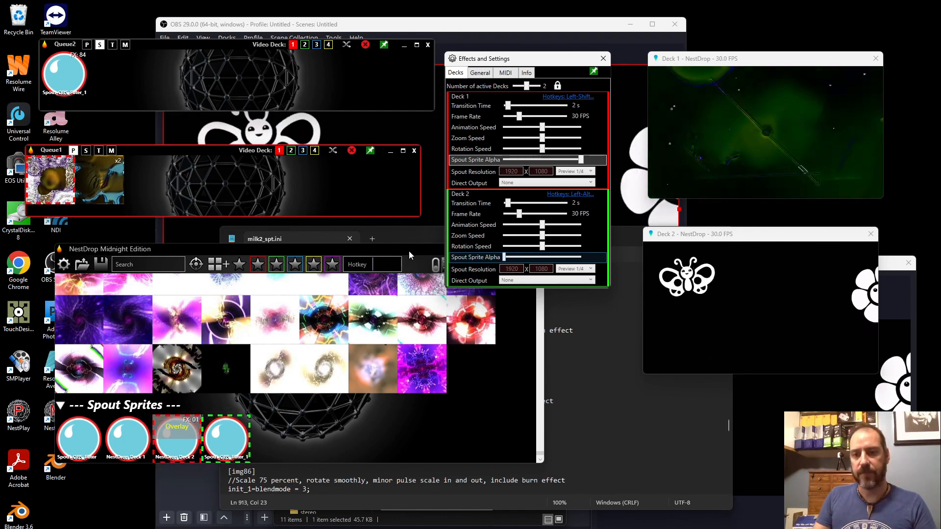
pyautogui.moveTo(504, 257)
pyautogui.mouseDown()
pyautogui.moveTo(583, 258)
pyautogui.moveTo(355, 240)
pyautogui.moveTo(460, 243)
pyautogui.moveTo(560, 267)
pyautogui.moveTo(498, 268)
pyautogui.mouseUp()
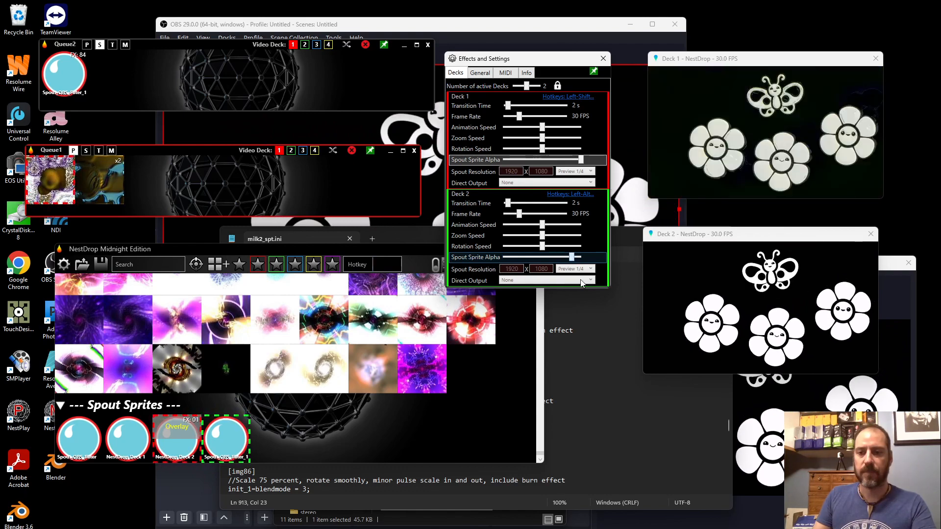
pyautogui.moveTo(580, 283); pyautogui.dragTo(581, 282)
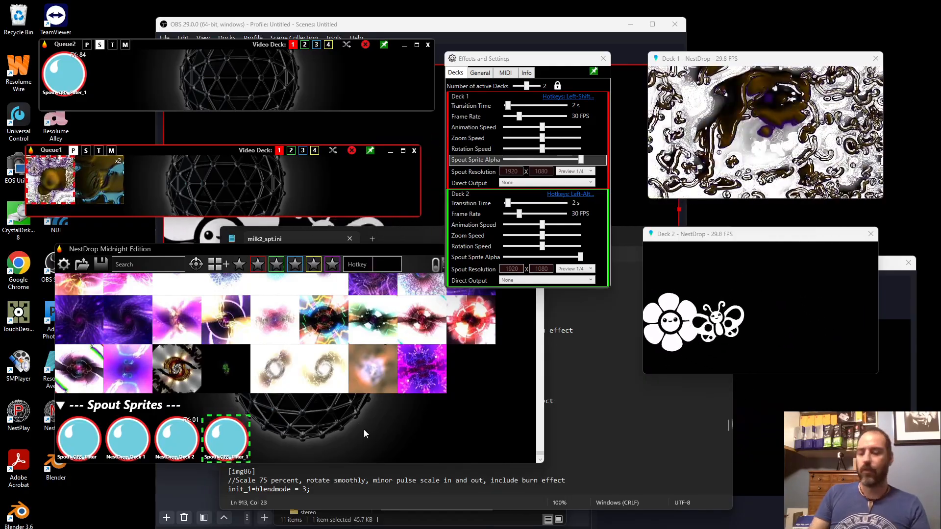
# Switch to one of the open OBS windows
pyautogui.moveTo(503, 528)
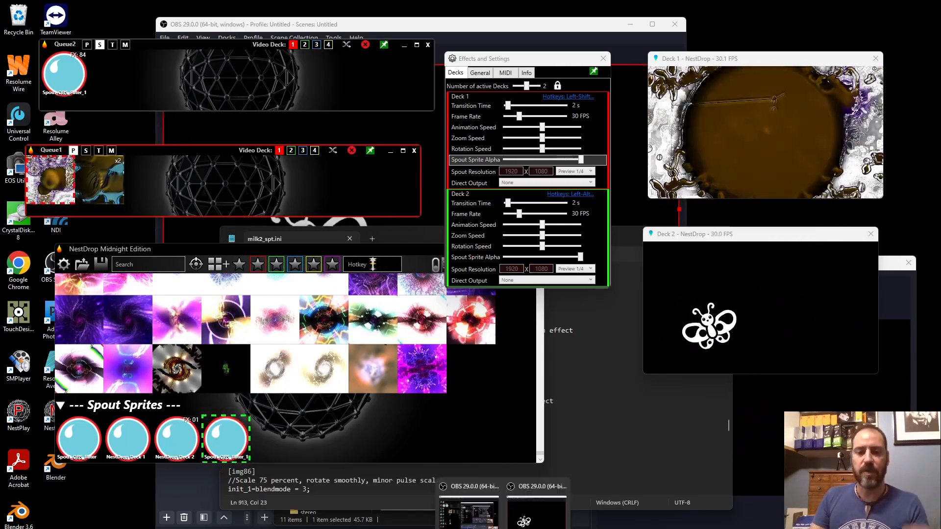